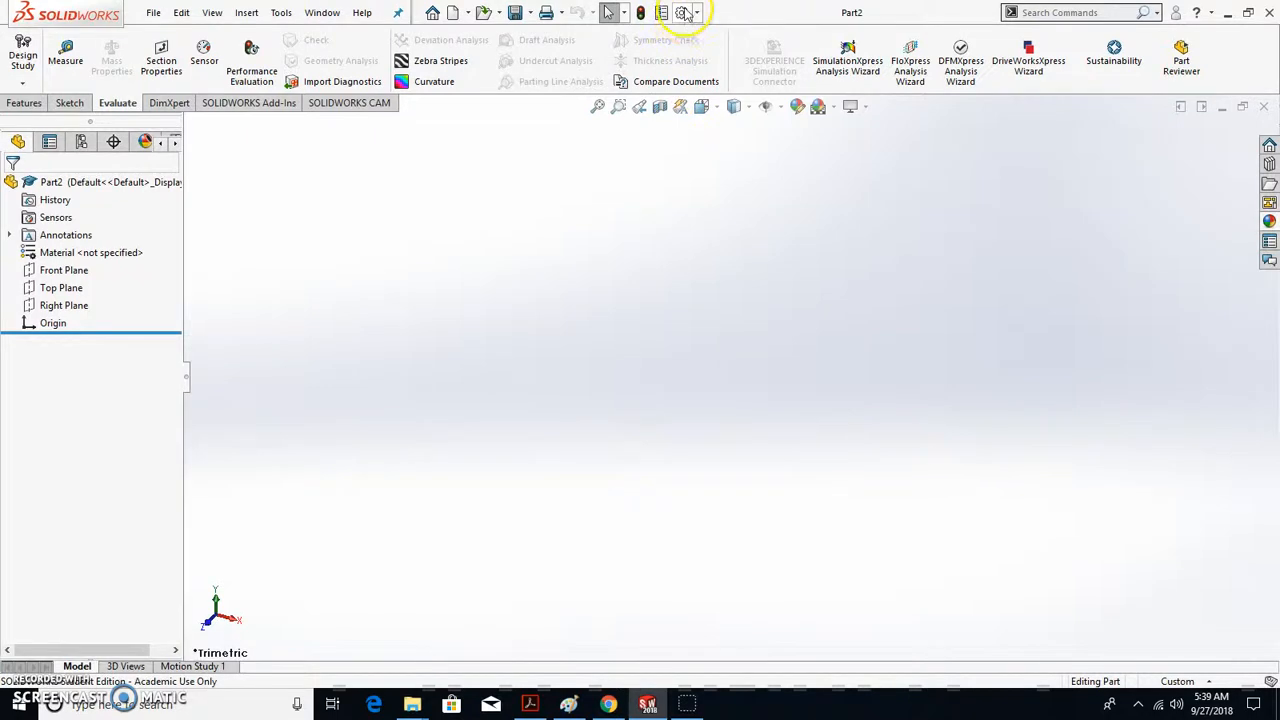
# Set the document's basic length unit to feet & inches in the document properties and apply the change.
pyautogui.click(681, 14)
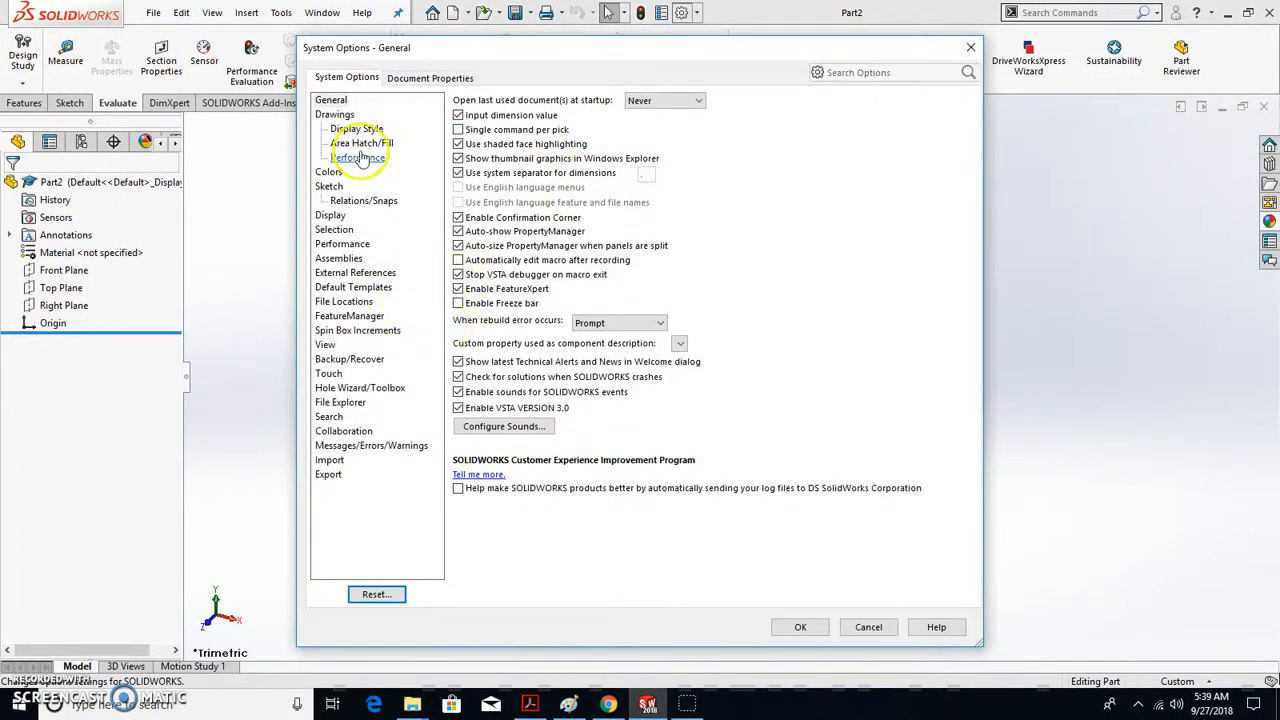
pyautogui.click(428, 79)
pyautogui.click(329, 216)
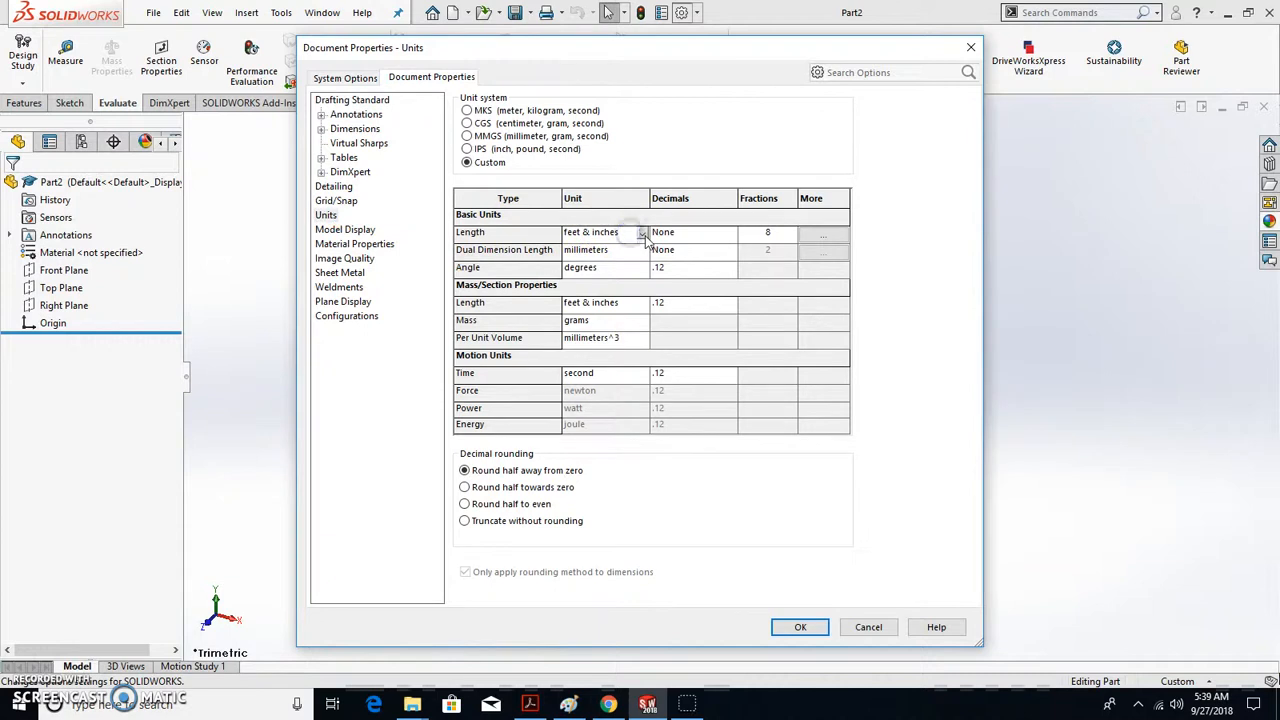
pyautogui.click(642, 233)
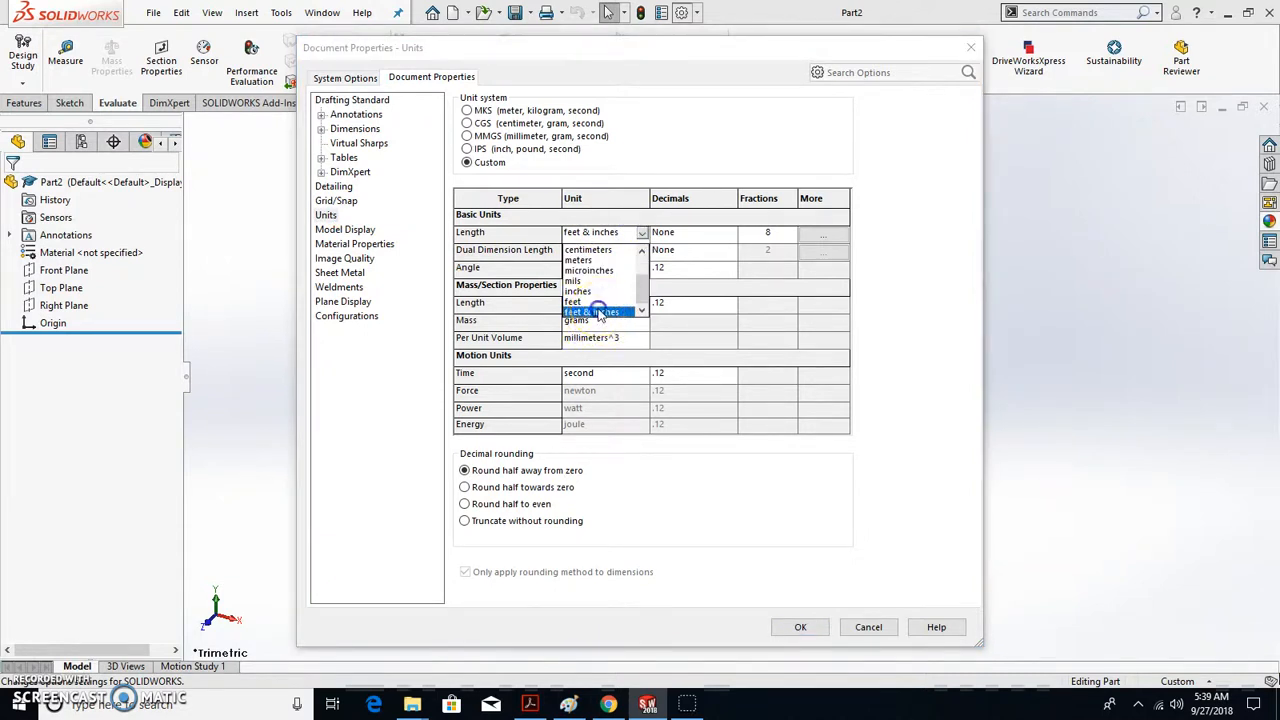
pyautogui.click(599, 312)
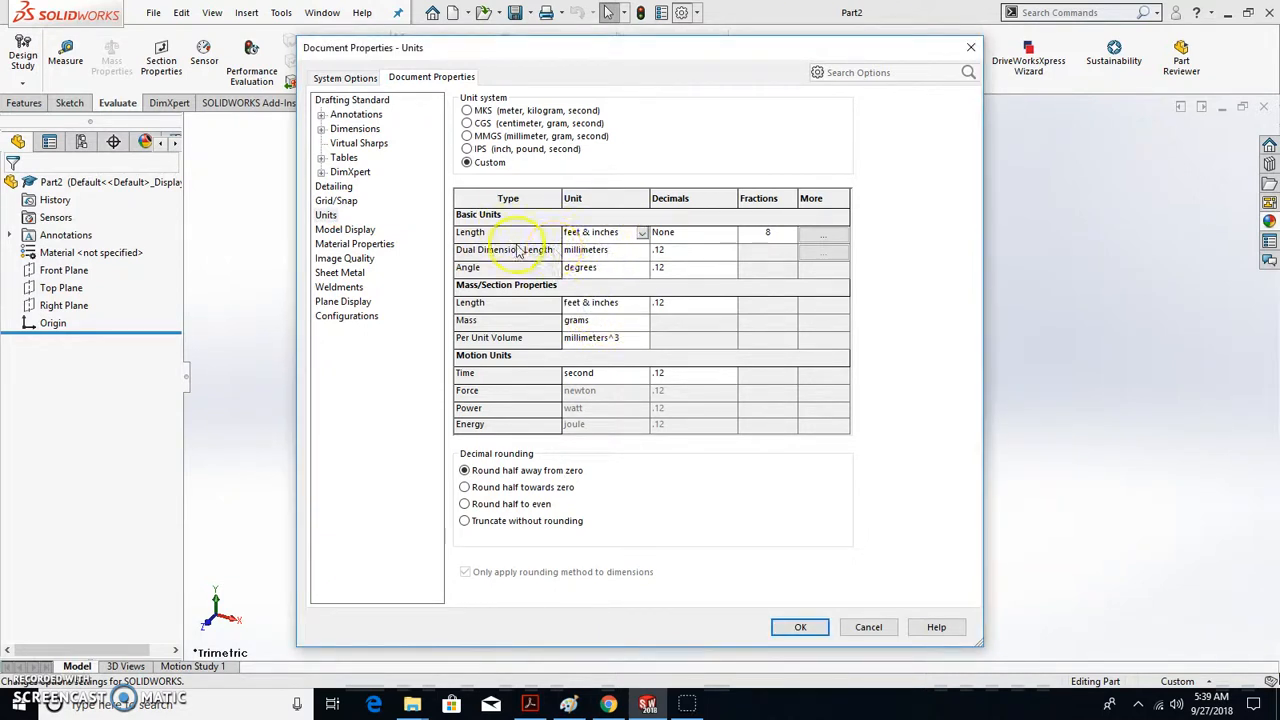
pyautogui.click(797, 627)
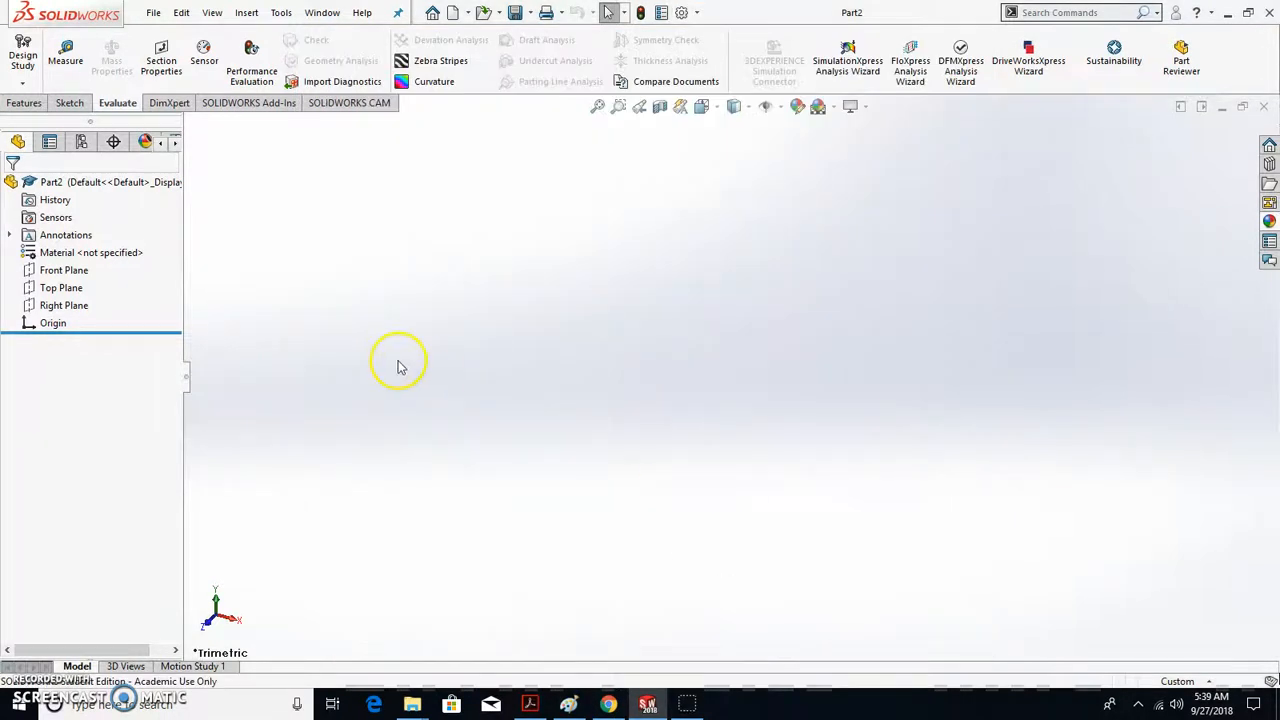
# Start a new sketch on the Top Plane.
pyautogui.click(62, 289)
pyautogui.click(49, 141)
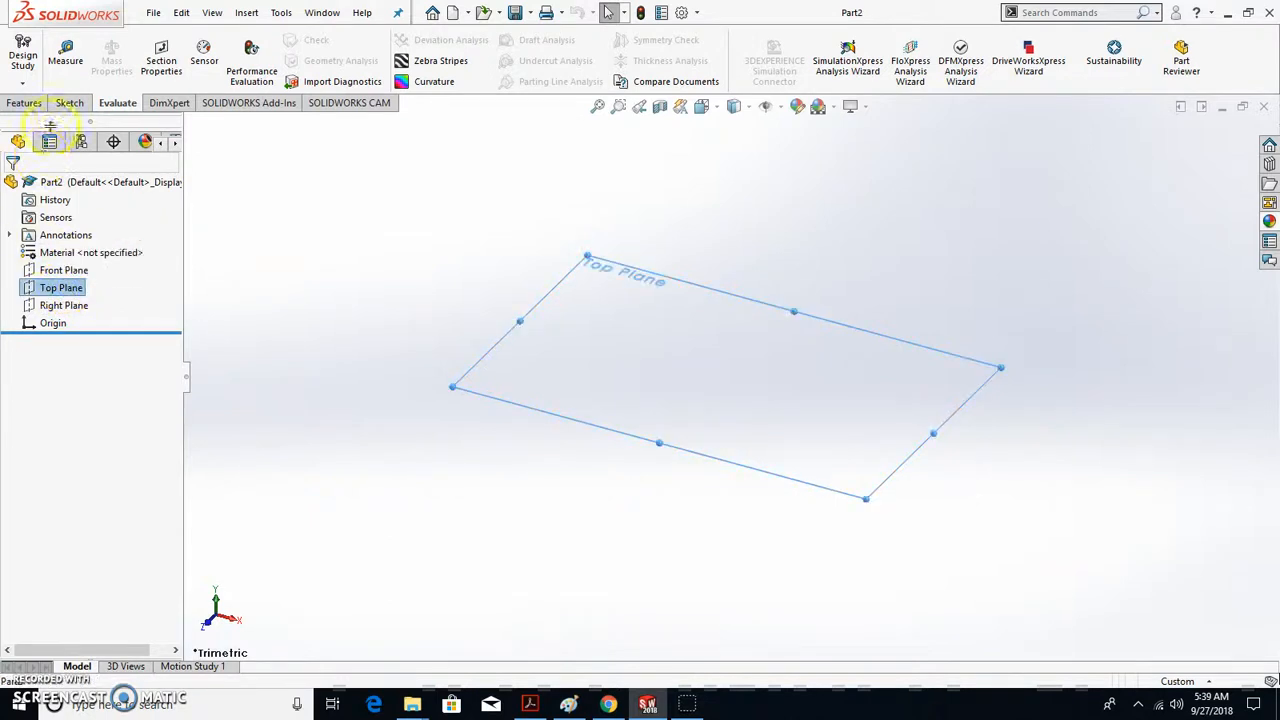
pyautogui.click(69, 103)
pyautogui.click(22, 55)
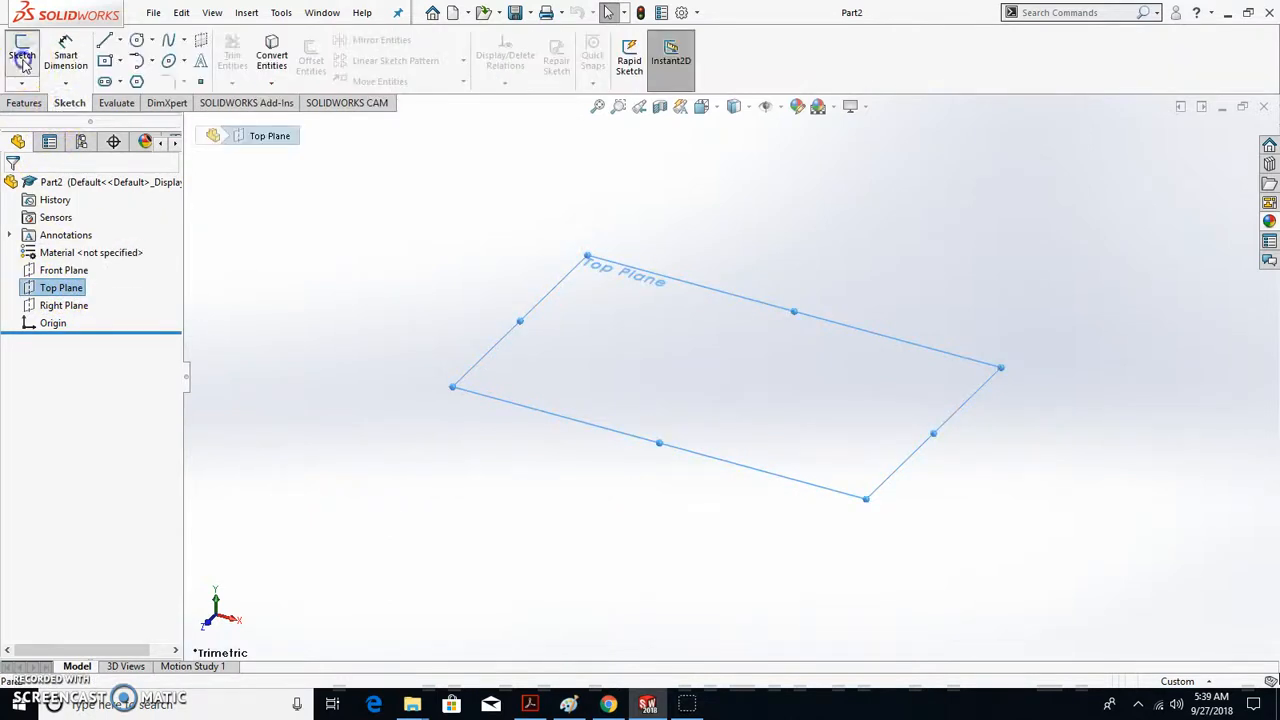
# Sketch a closed six-line profile from the origin, about 3.33 in wide and 2.37 in high, with a rectangular notch at its lower-right corner.
pyautogui.click(104, 40)
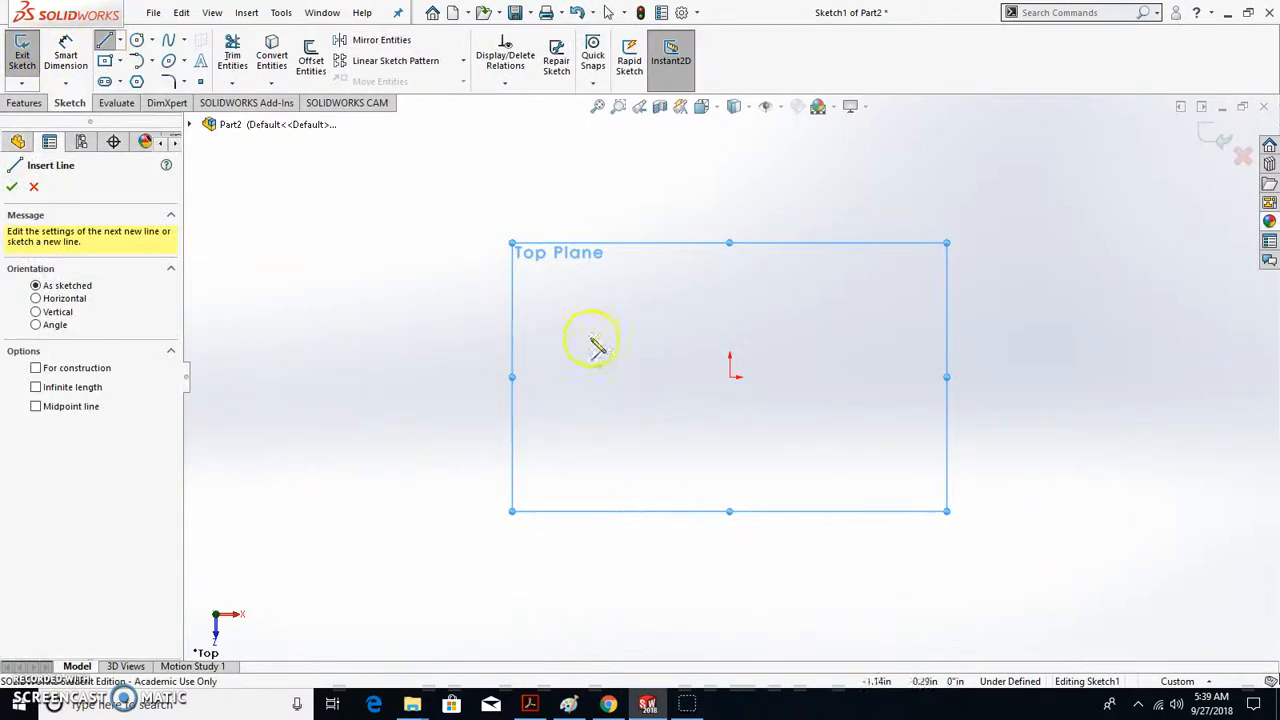
pyautogui.click(733, 378)
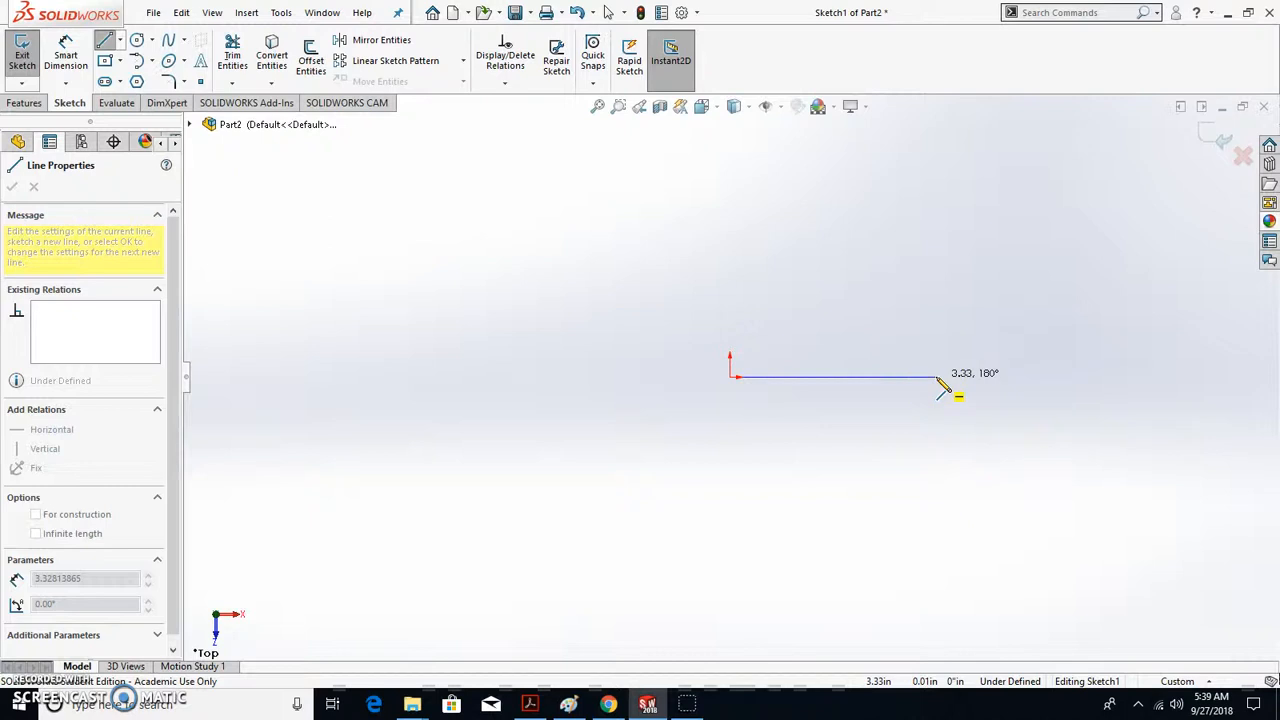
pyautogui.click(936, 377)
pyautogui.click(936, 467)
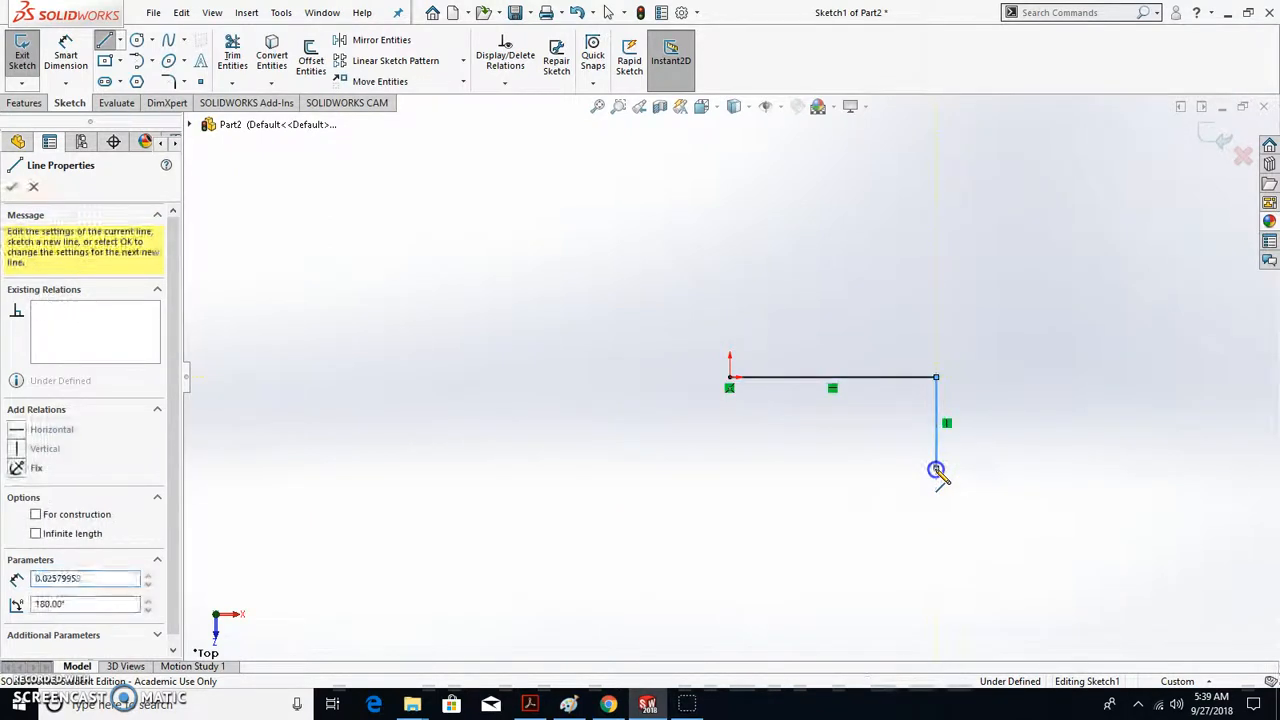
pyautogui.click(855, 467)
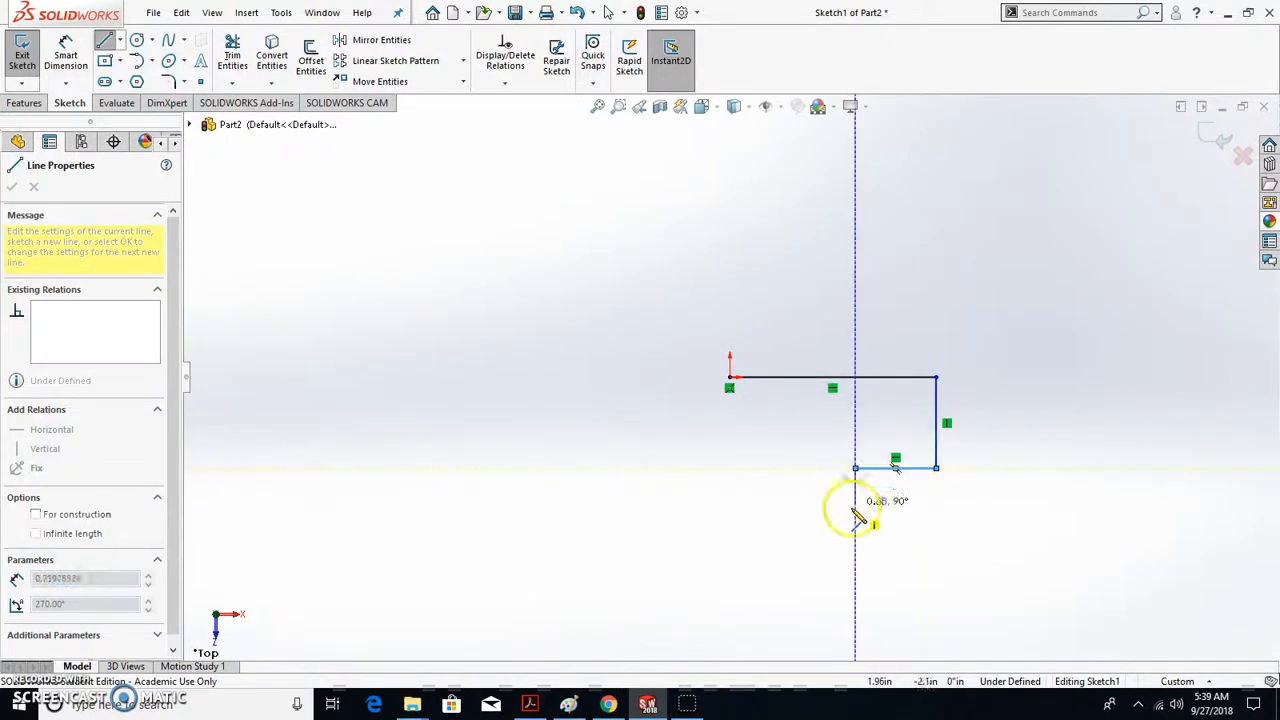
pyautogui.click(855, 523)
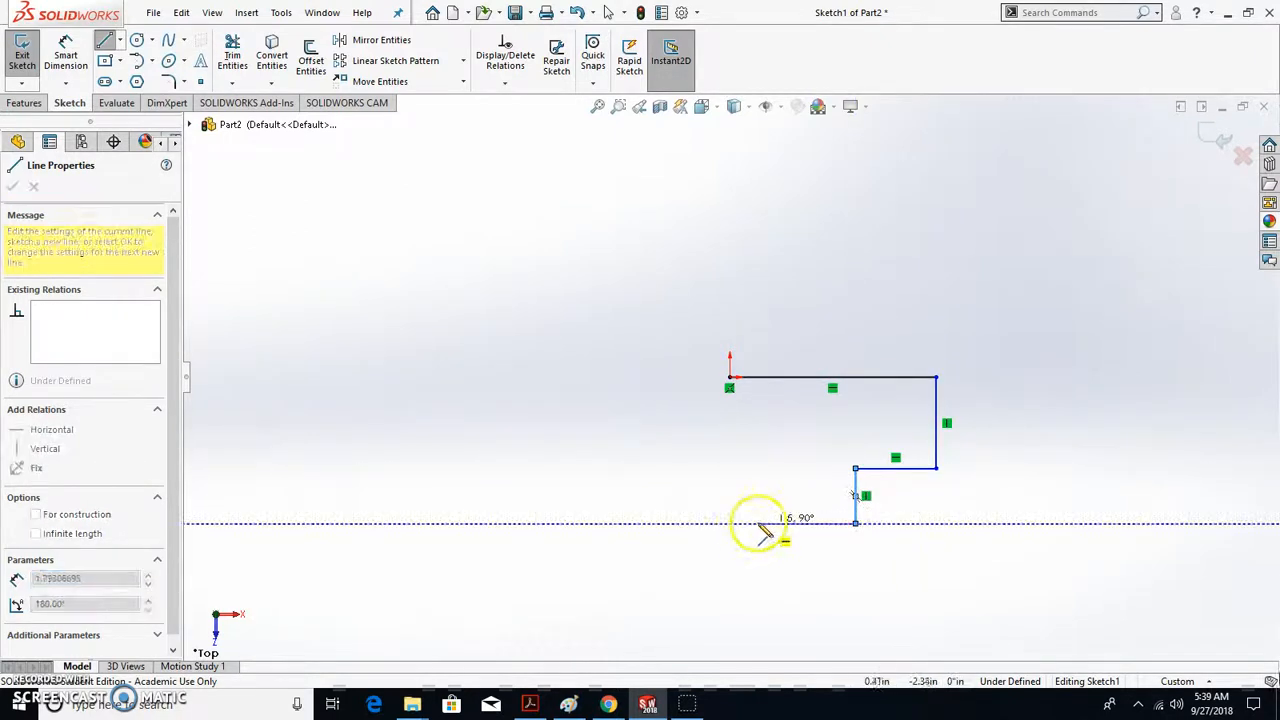
pyautogui.click(729, 523)
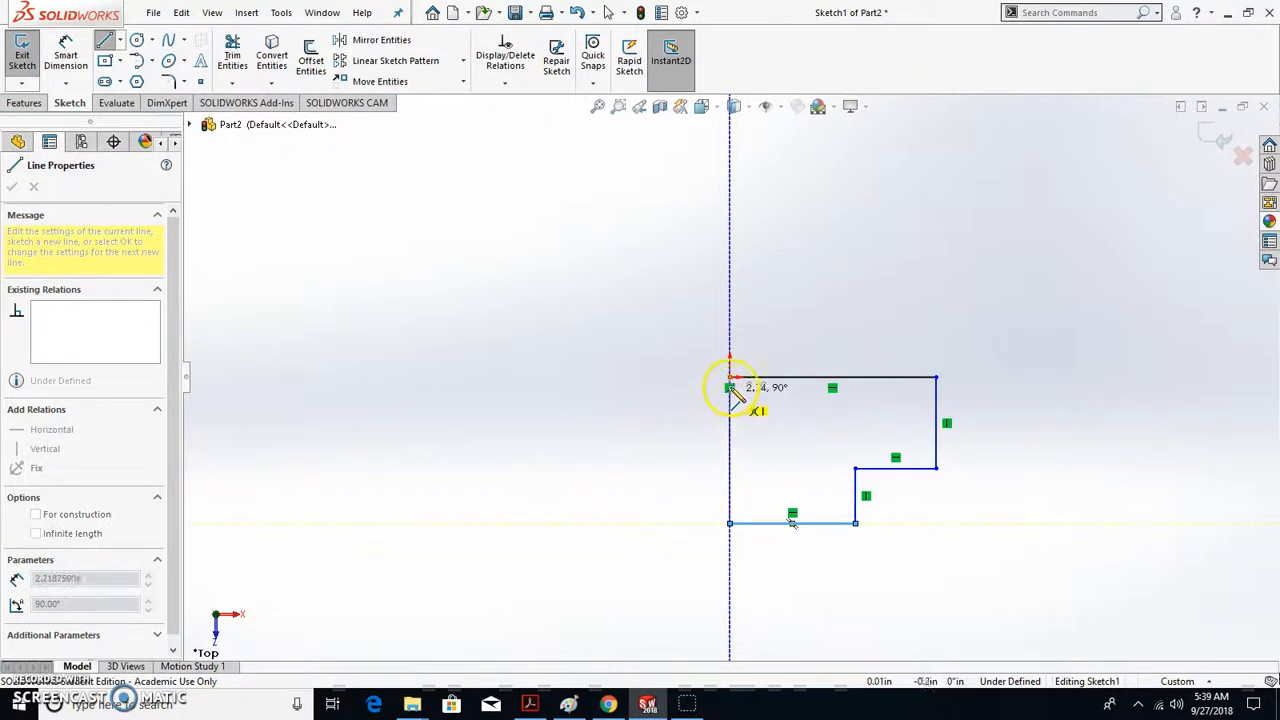
pyautogui.click(729, 378)
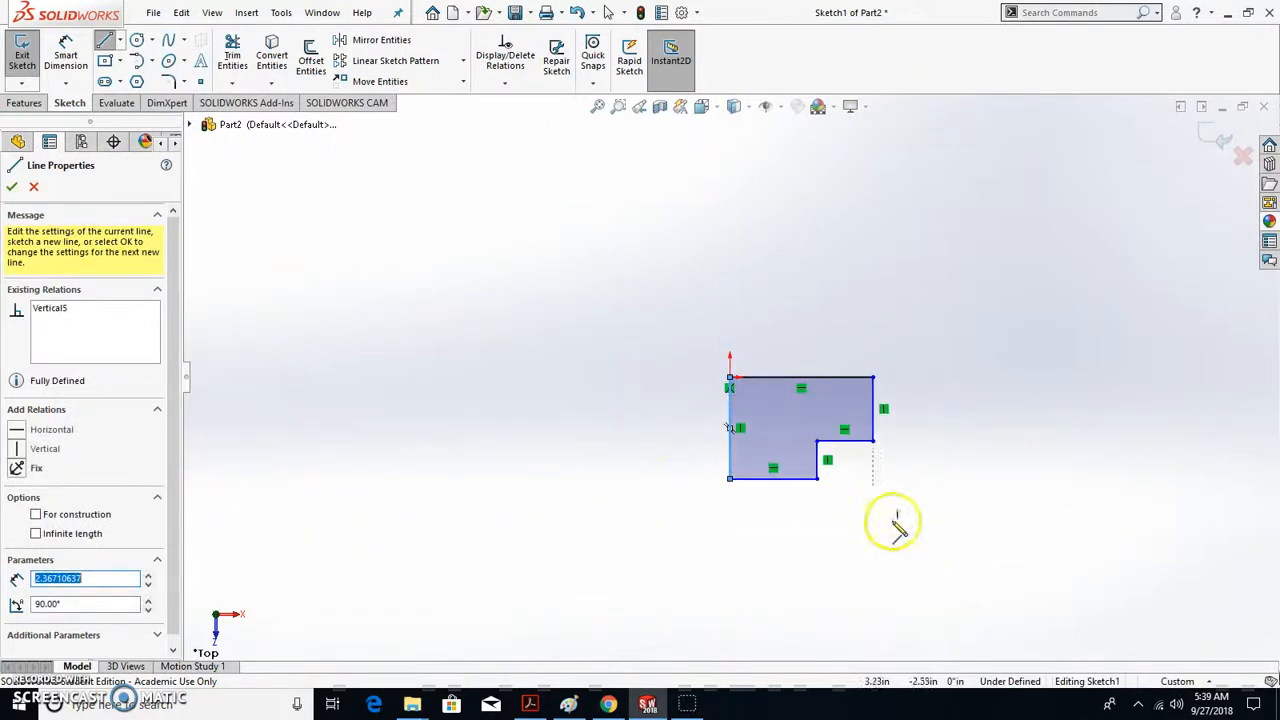
pyautogui.press('f')
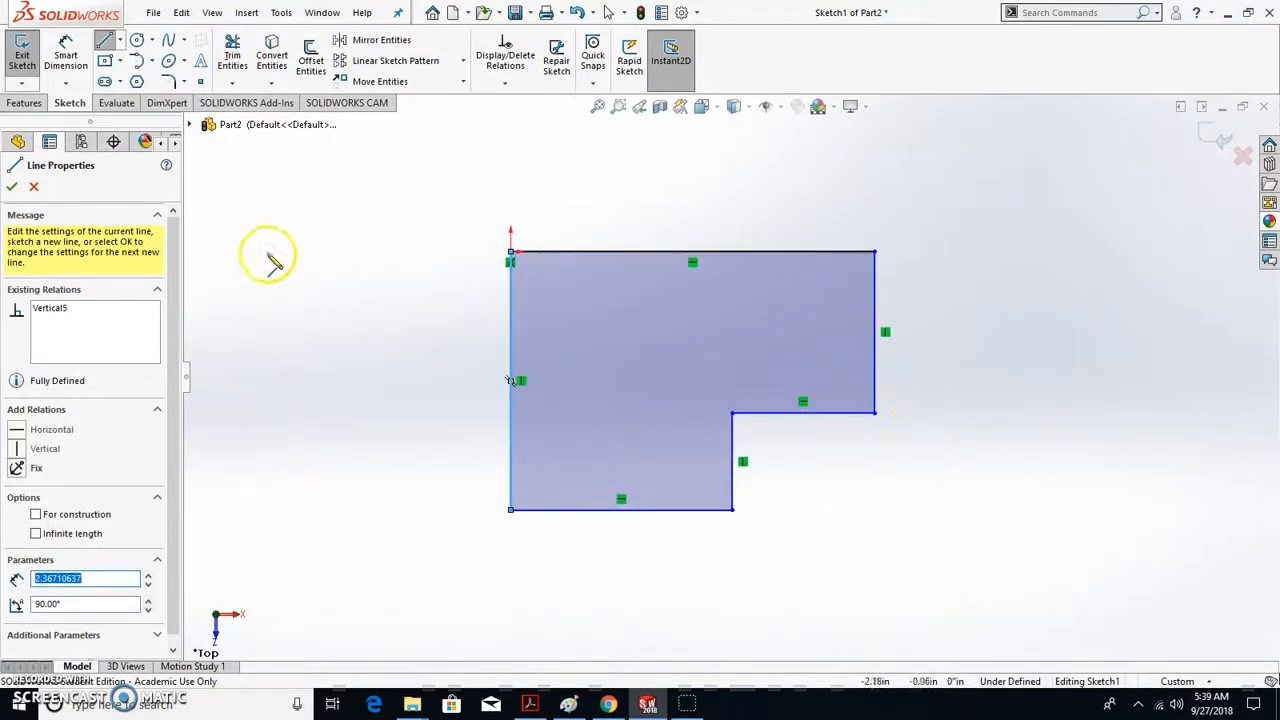
# Dimension the profile's top edge with Smart Dimension and set its length to 3'.
pyautogui.click(66, 50)
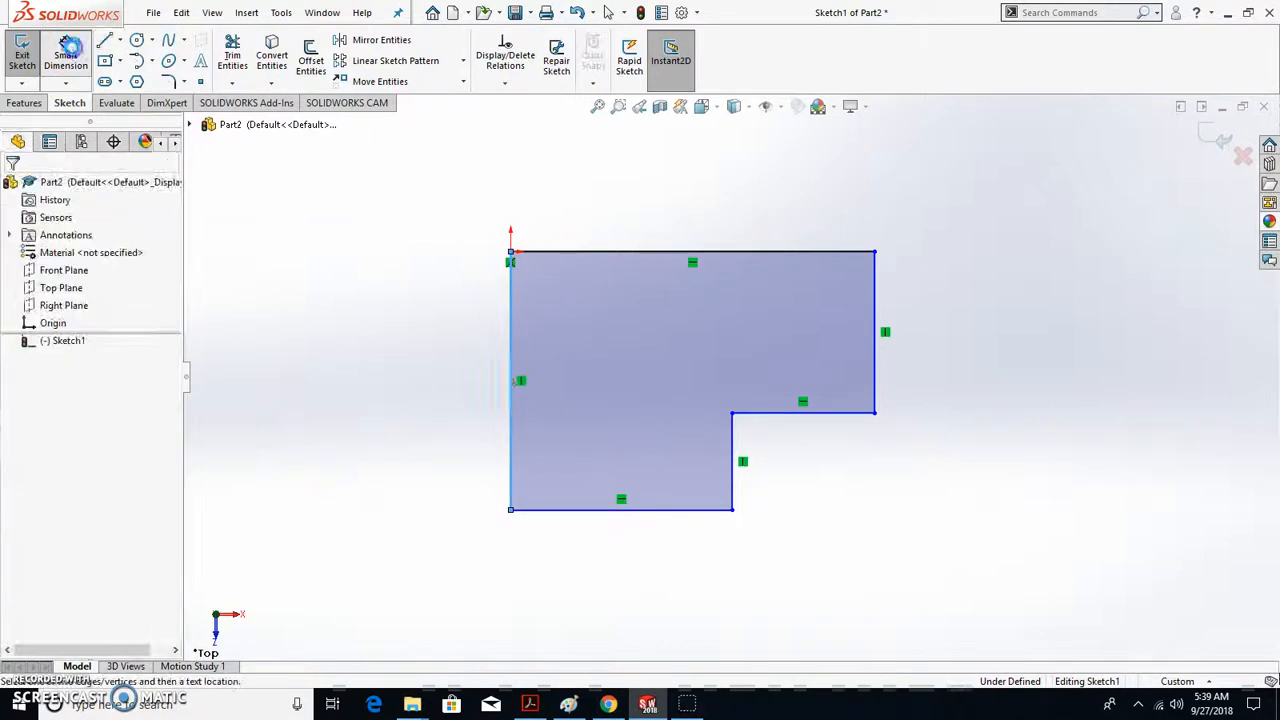
pyautogui.click(583, 252)
pyautogui.click(656, 180)
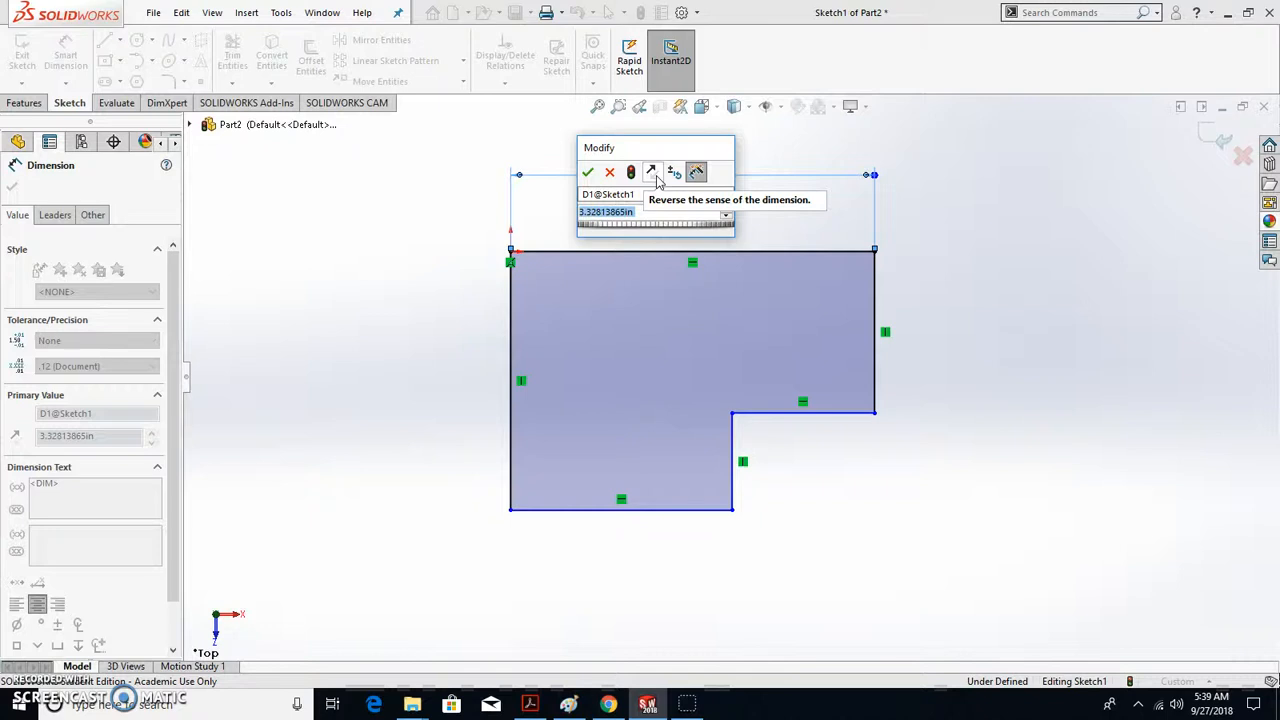
pyautogui.write('3')
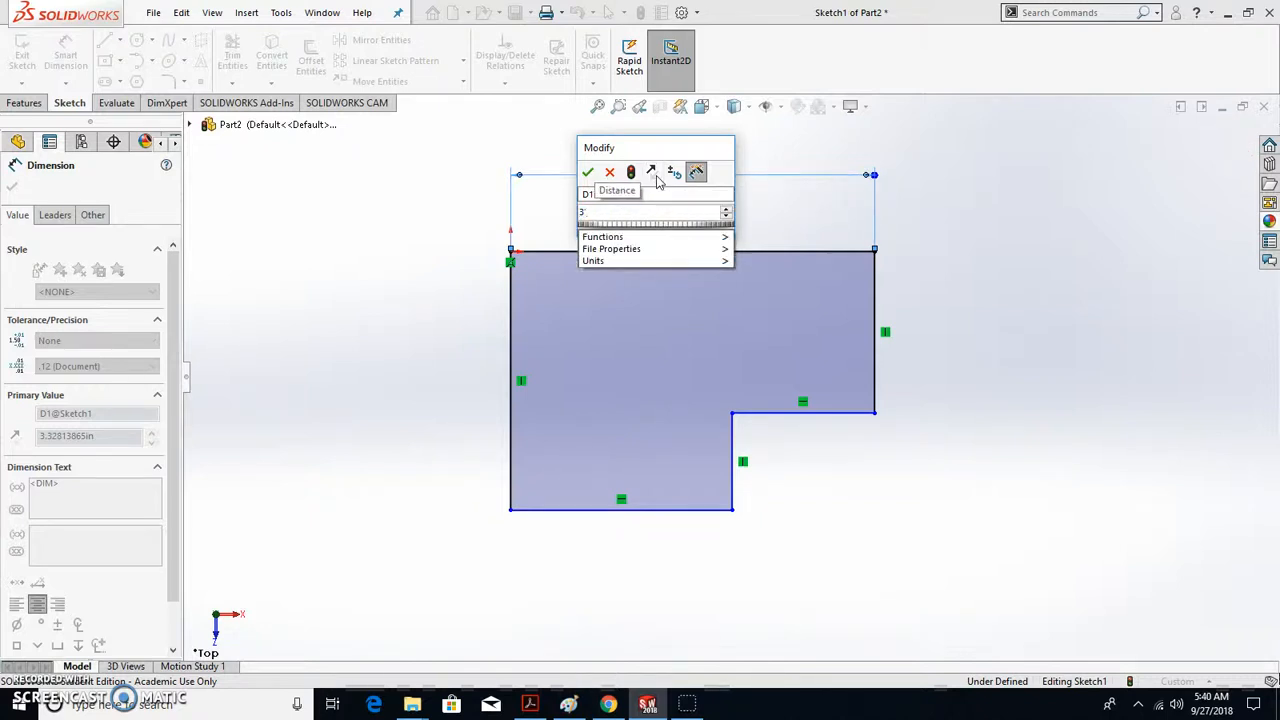
pyautogui.press('Return')
# Dimension the profile's left edge and set its length to 3'-6".
pyautogui.scroll(-5, 657, 182)
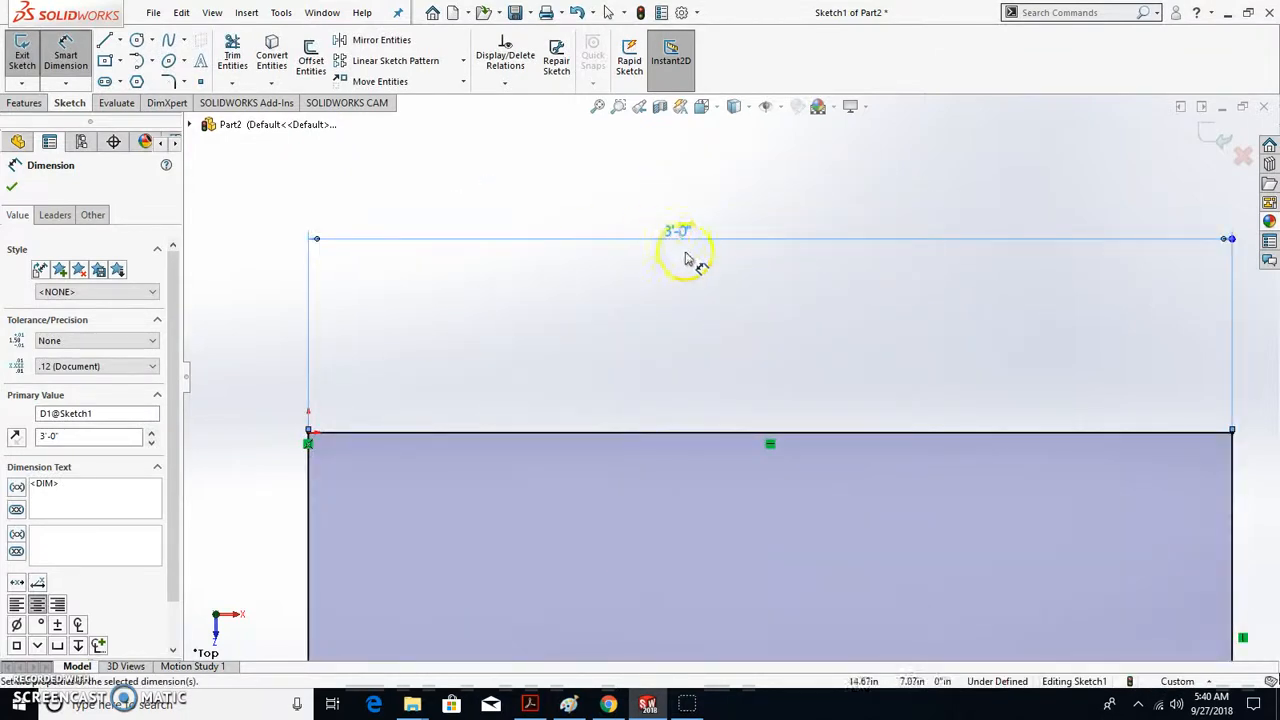
pyautogui.scroll(5, 680, 290)
pyautogui.scroll(2, 755, 358)
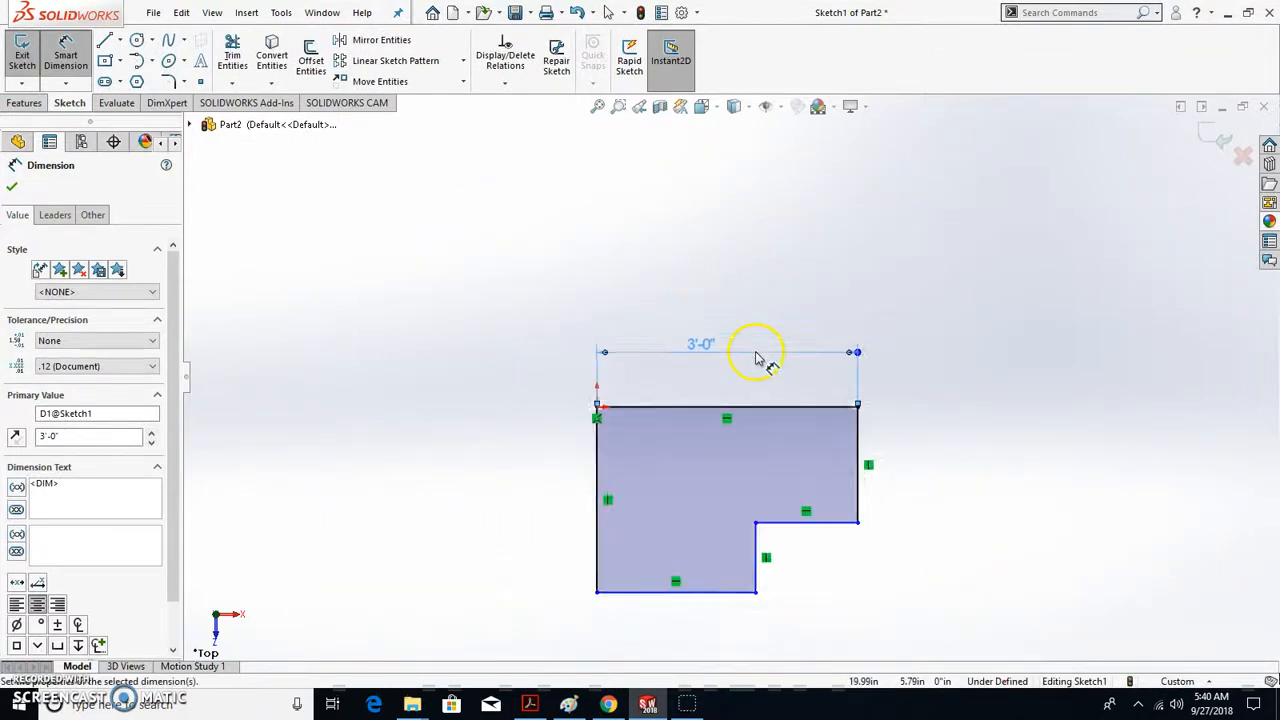
pyautogui.scroll(-3, 800, 580)
pyautogui.scroll(1, 800, 515)
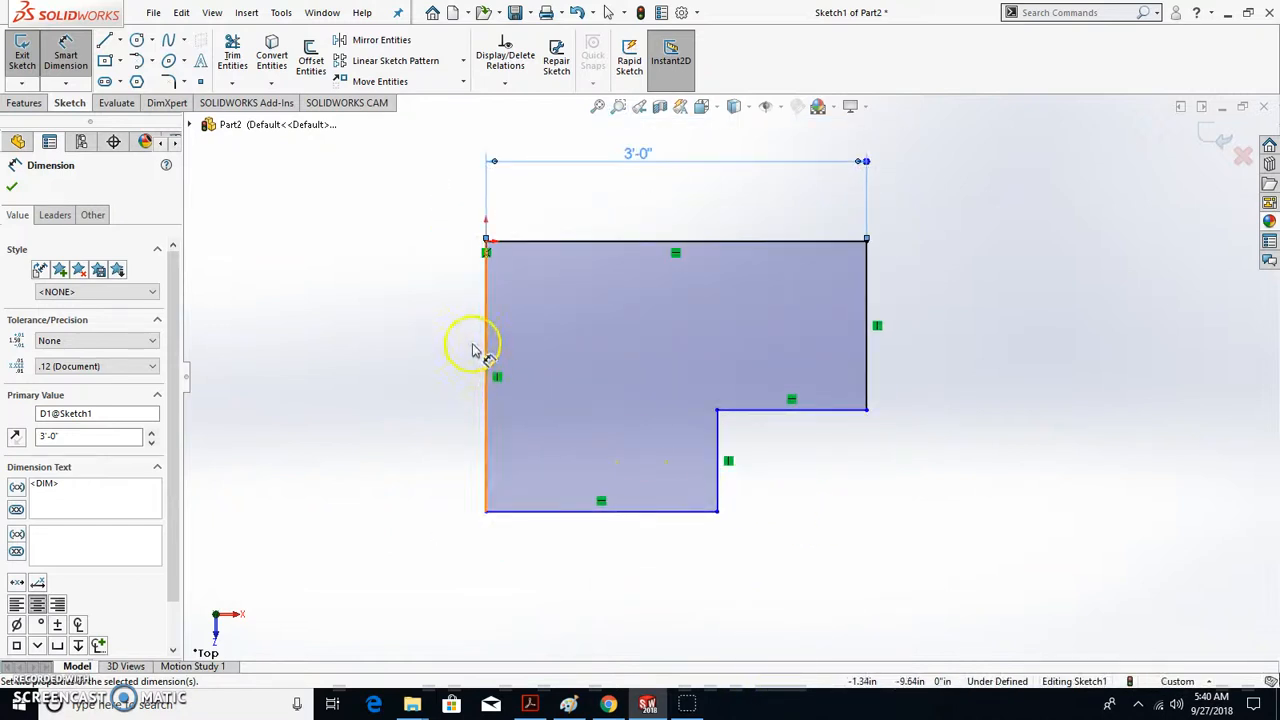
pyautogui.click(486, 345)
pyautogui.click(416, 374)
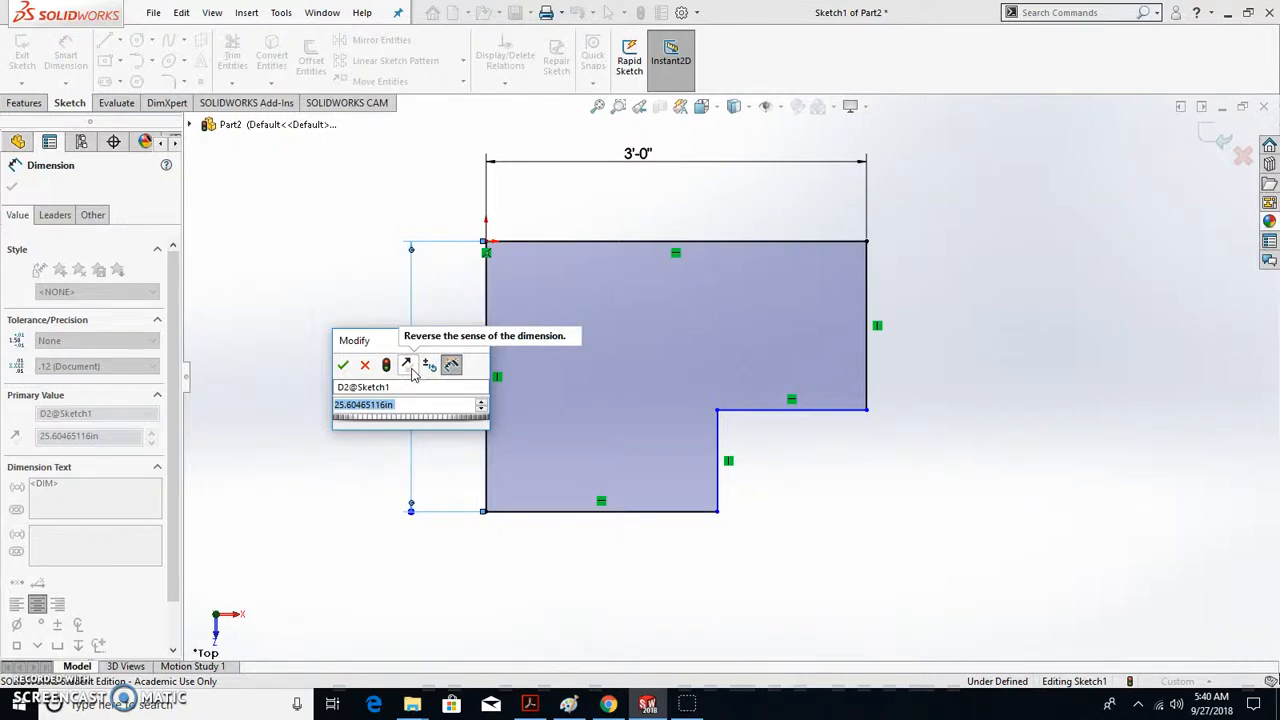
pyautogui.write("3'-6")
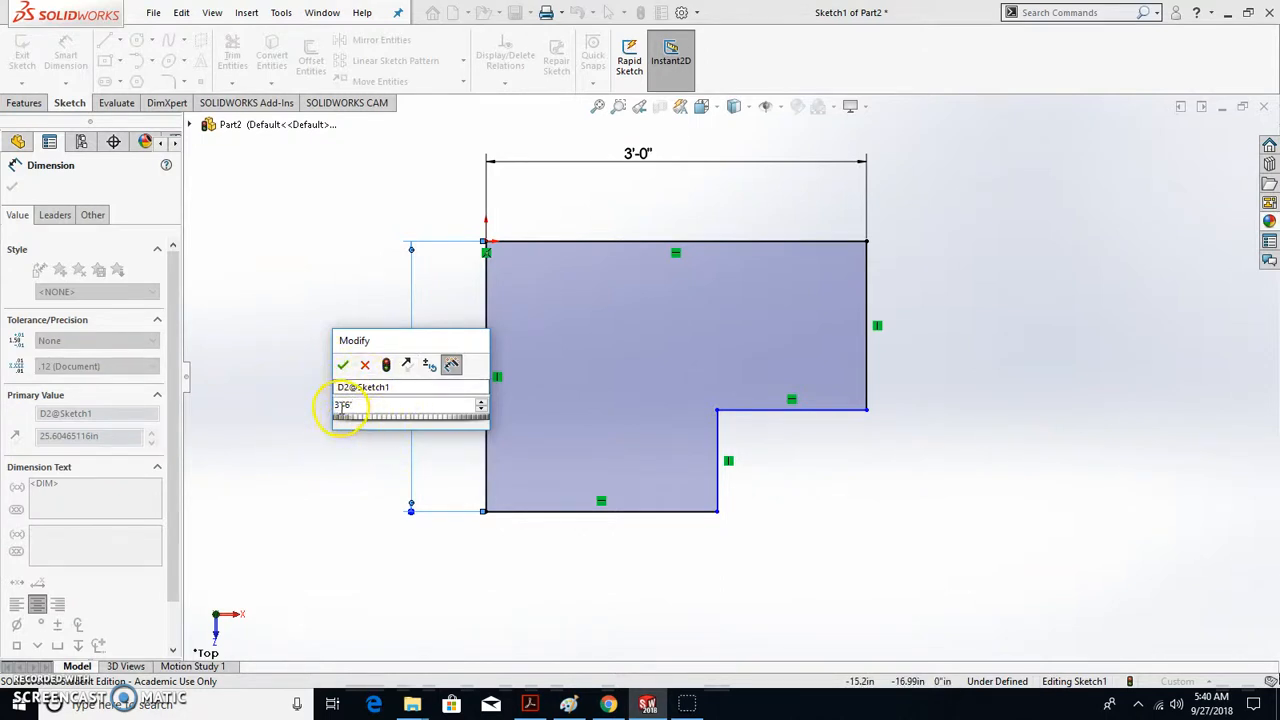
pyautogui.click(345, 366)
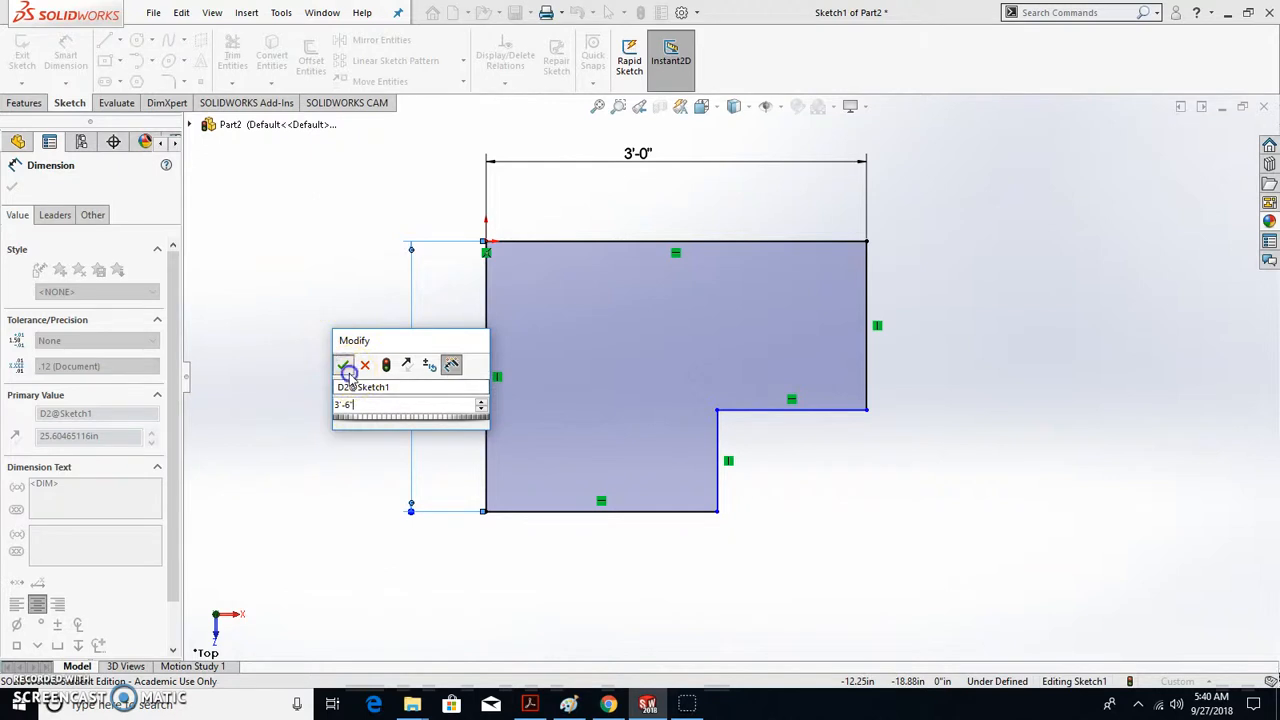
# Enlarge the lower-right notch by moving its vertical edge left and its horizontal edge up, making the horizontal edge about 18.6 in long.
pyautogui.scroll(5, 558, 483)
pyautogui.scroll(-3, 763, 528)
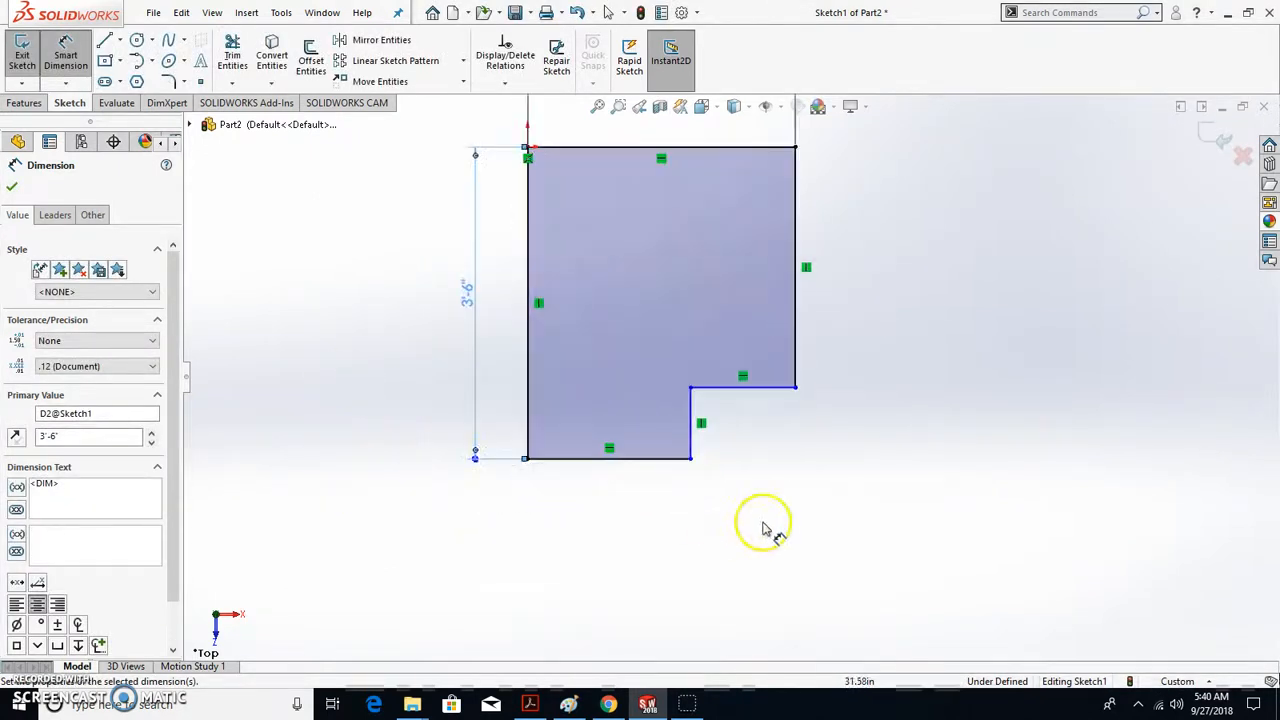
pyautogui.scroll(-2, 800, 394)
pyautogui.scroll(4, 790, 380)
pyautogui.scroll(-2, 700, 428)
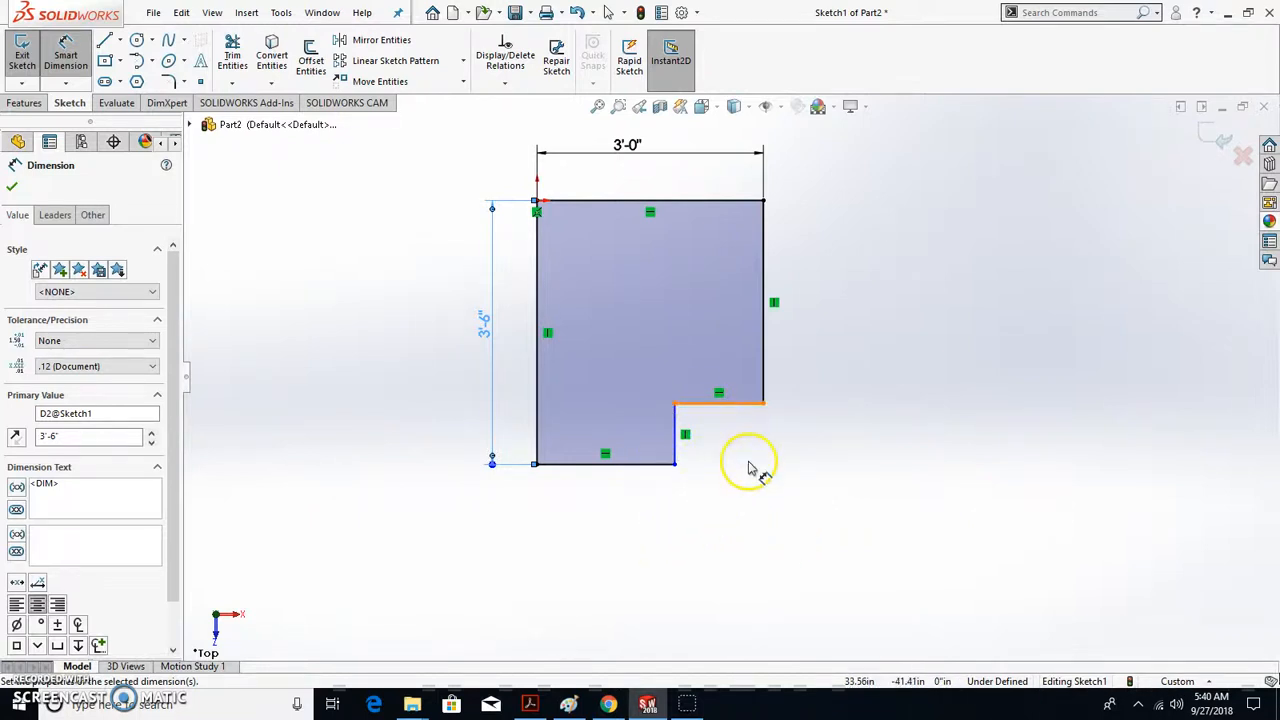
pyautogui.press('Escape')
pyautogui.moveTo(676, 443); pyautogui.dragTo(647, 437)
pyautogui.moveTo(723, 404); pyautogui.dragTo(720, 350)
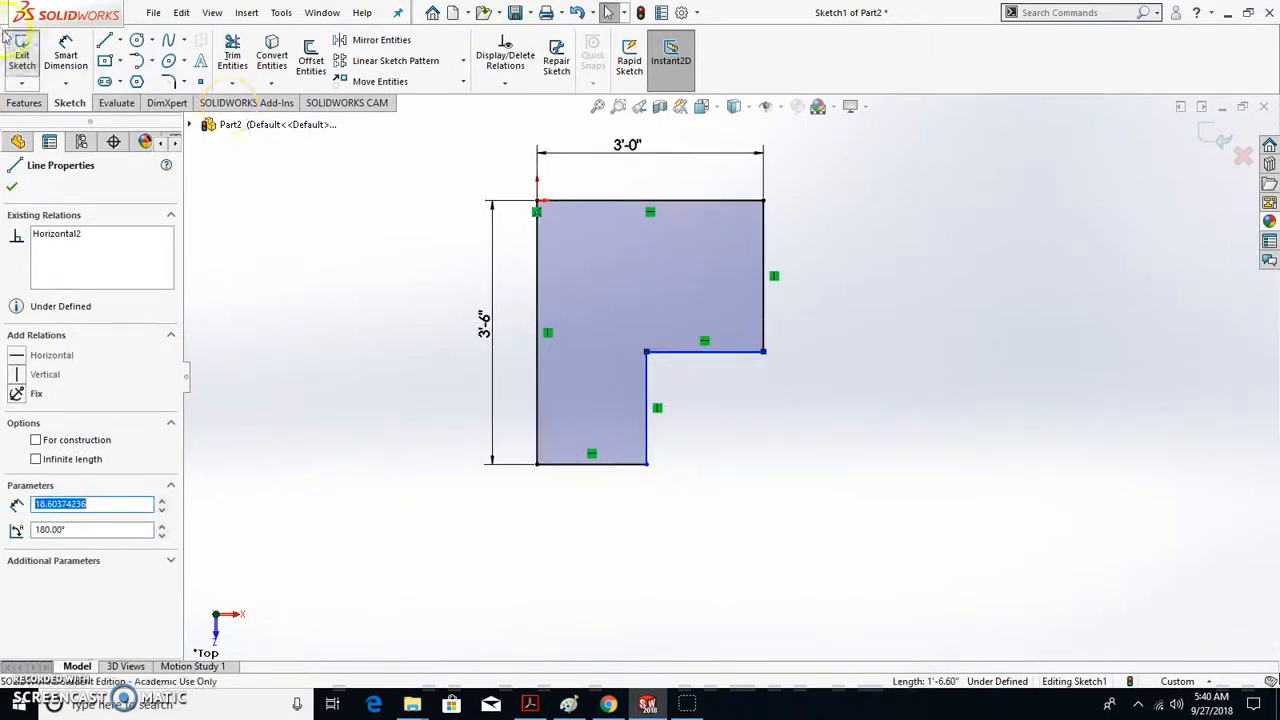
# Dimension the profile's bottom edge with Smart Dimension and set its length to 2'-6".
pyautogui.click(64, 56)
pyautogui.click(625, 465)
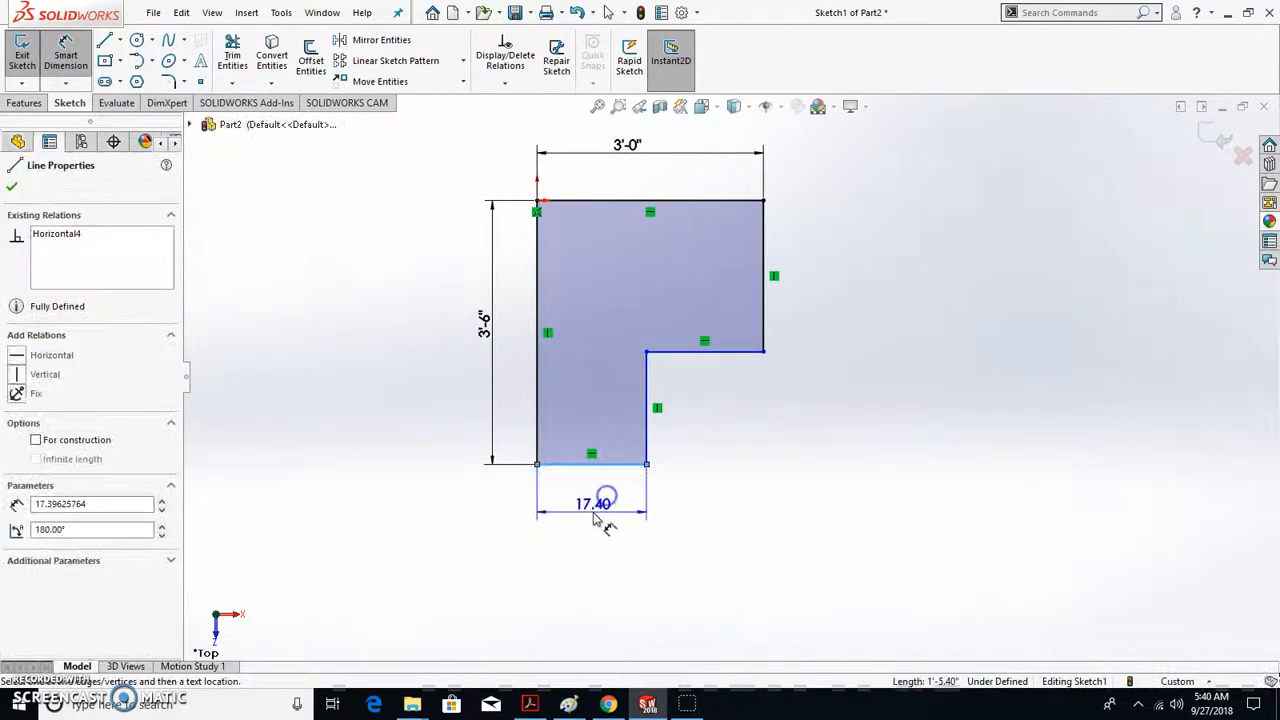
pyautogui.click(583, 530)
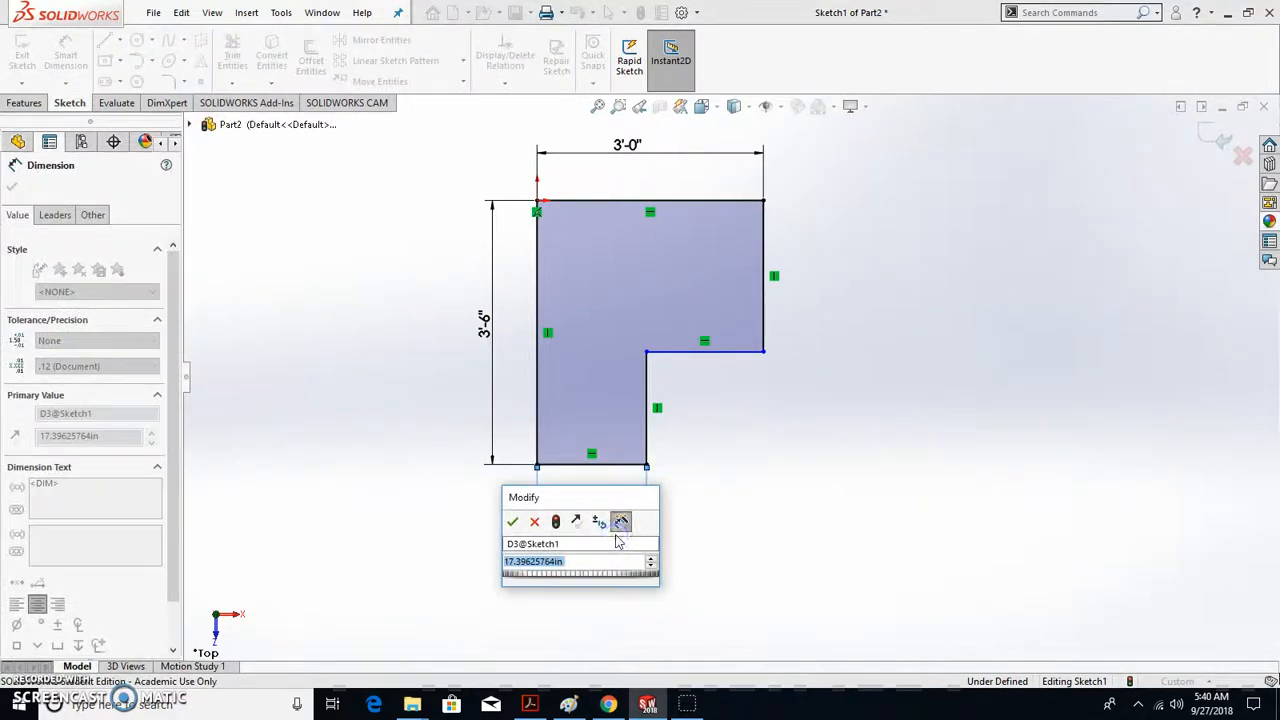
pyautogui.write('2')
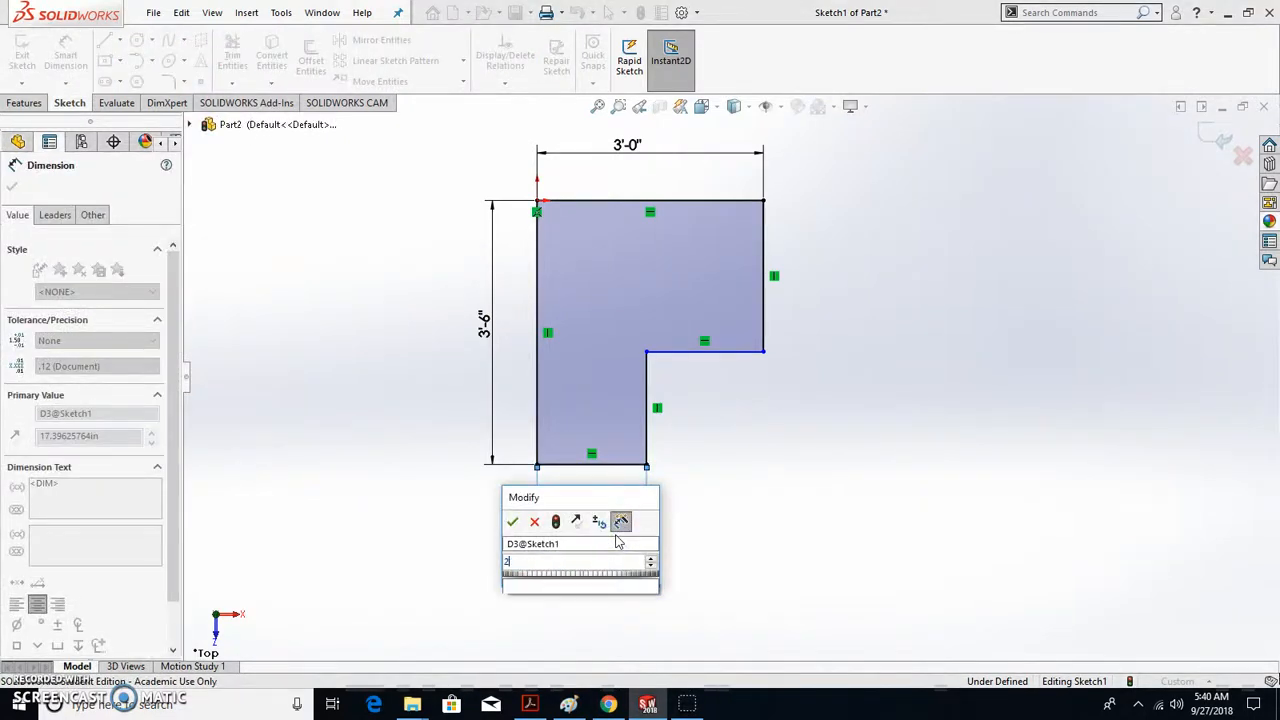
pyautogui.write("'-6")
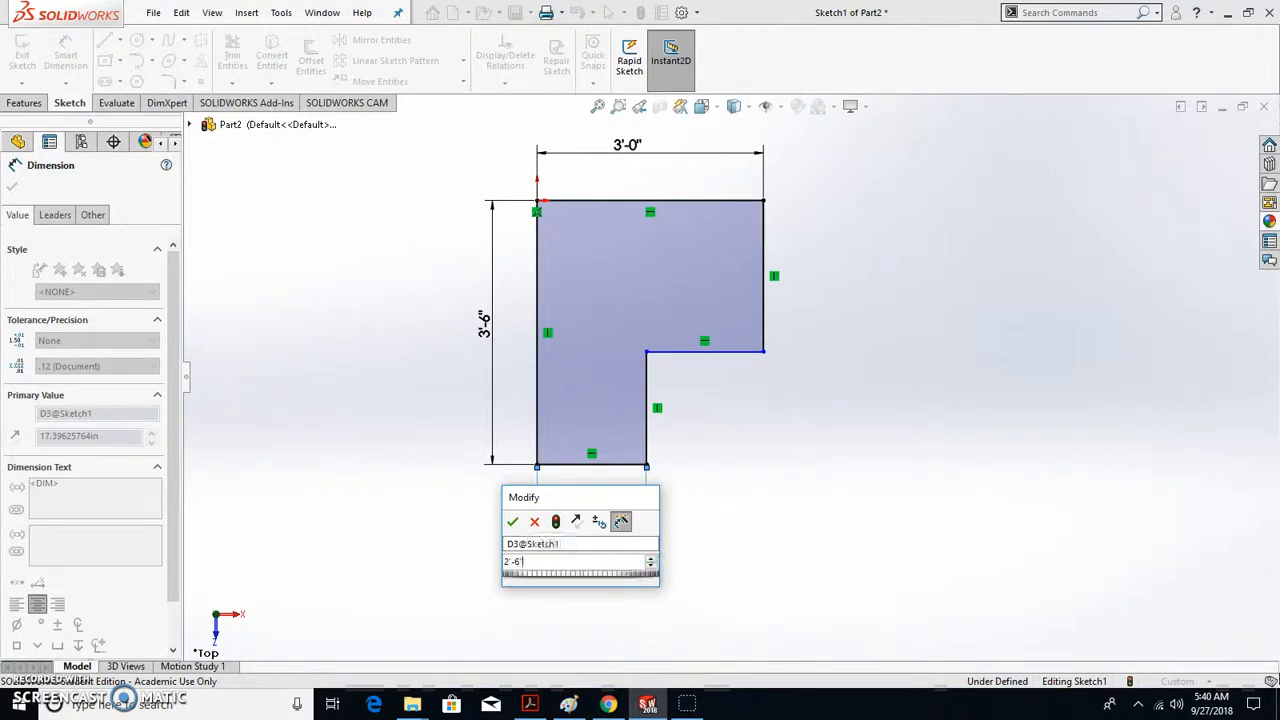
pyautogui.press('Return')
pyautogui.scroll(2, 797, 440)
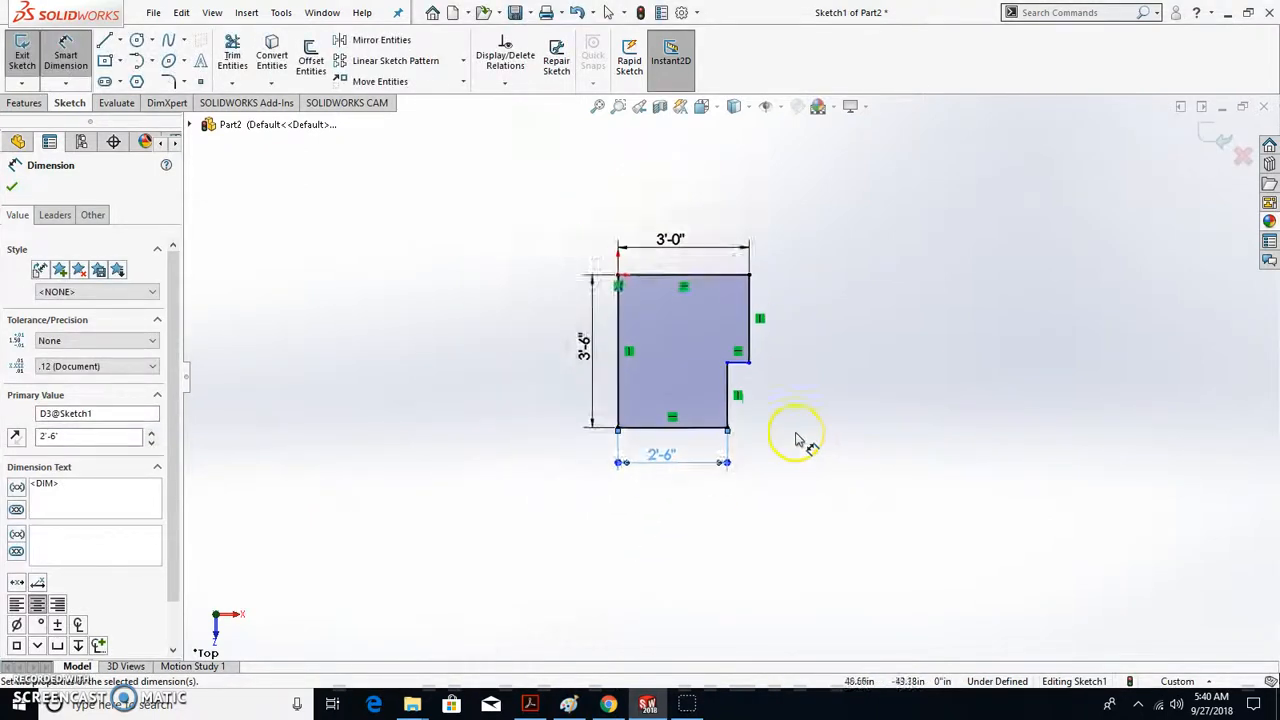
pyautogui.scroll(-3, 797, 440)
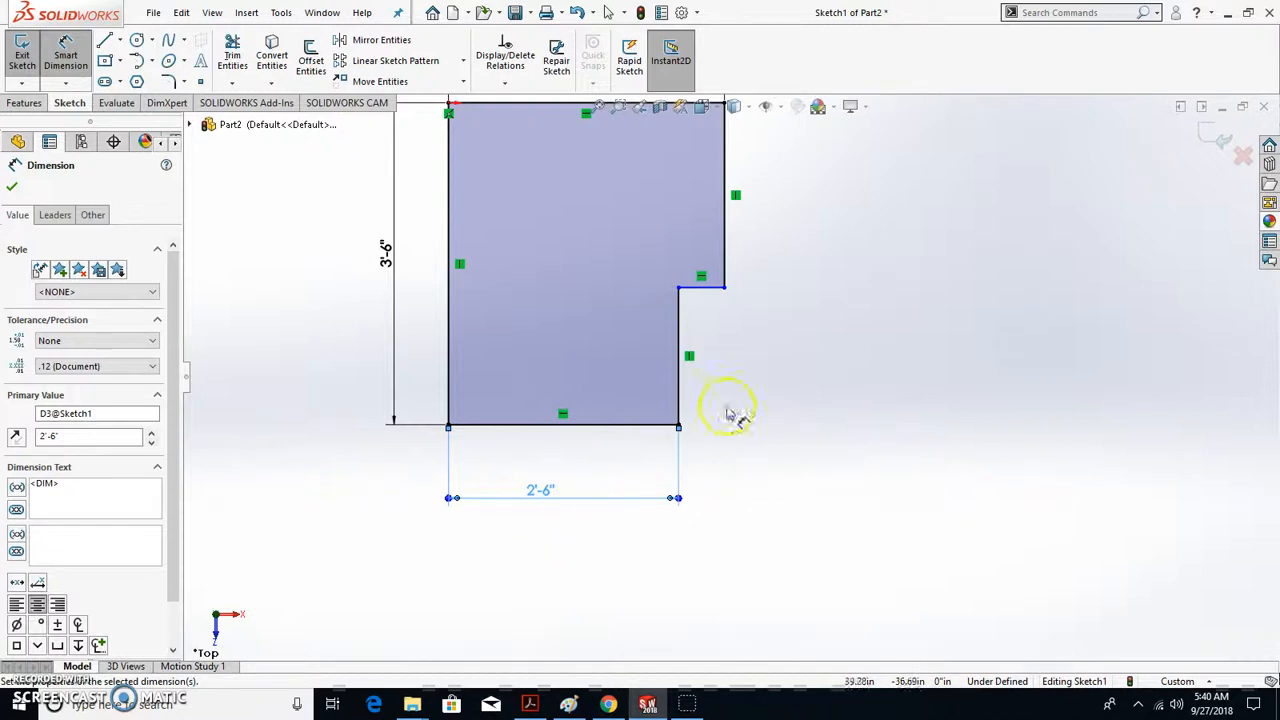
pyautogui.scroll(2, 711, 345)
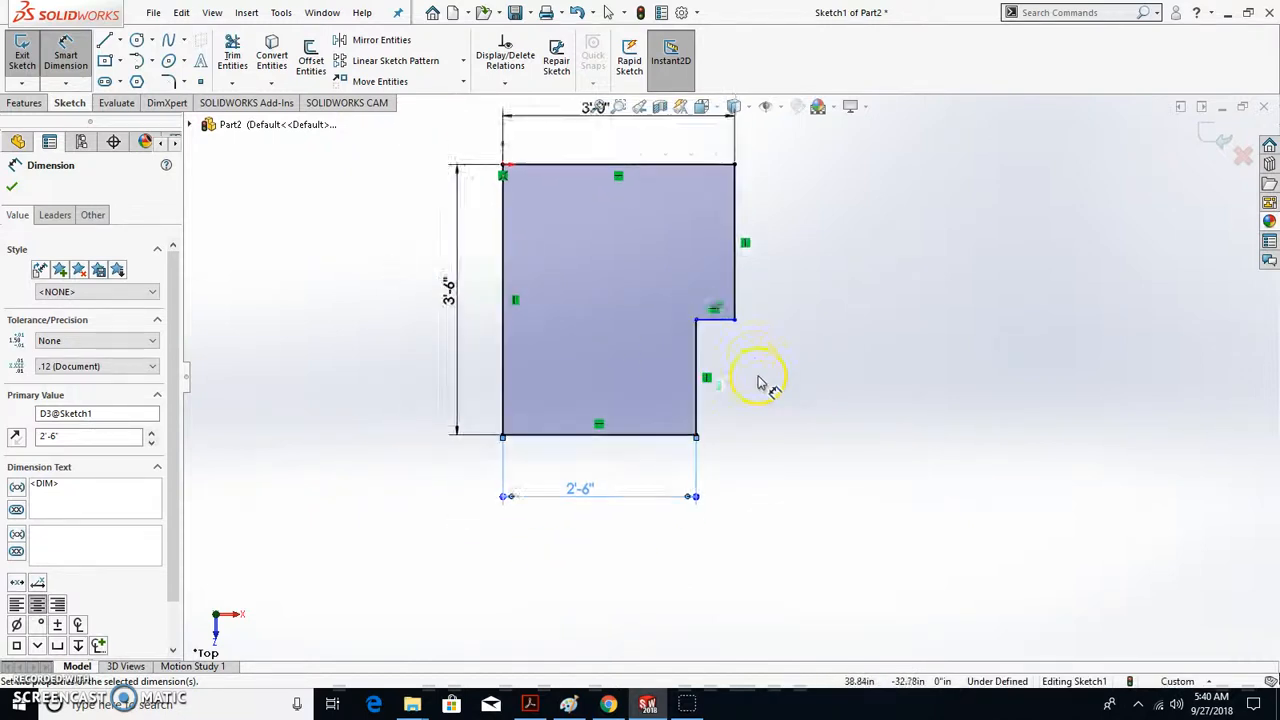
pyautogui.scroll(-1, 740, 355)
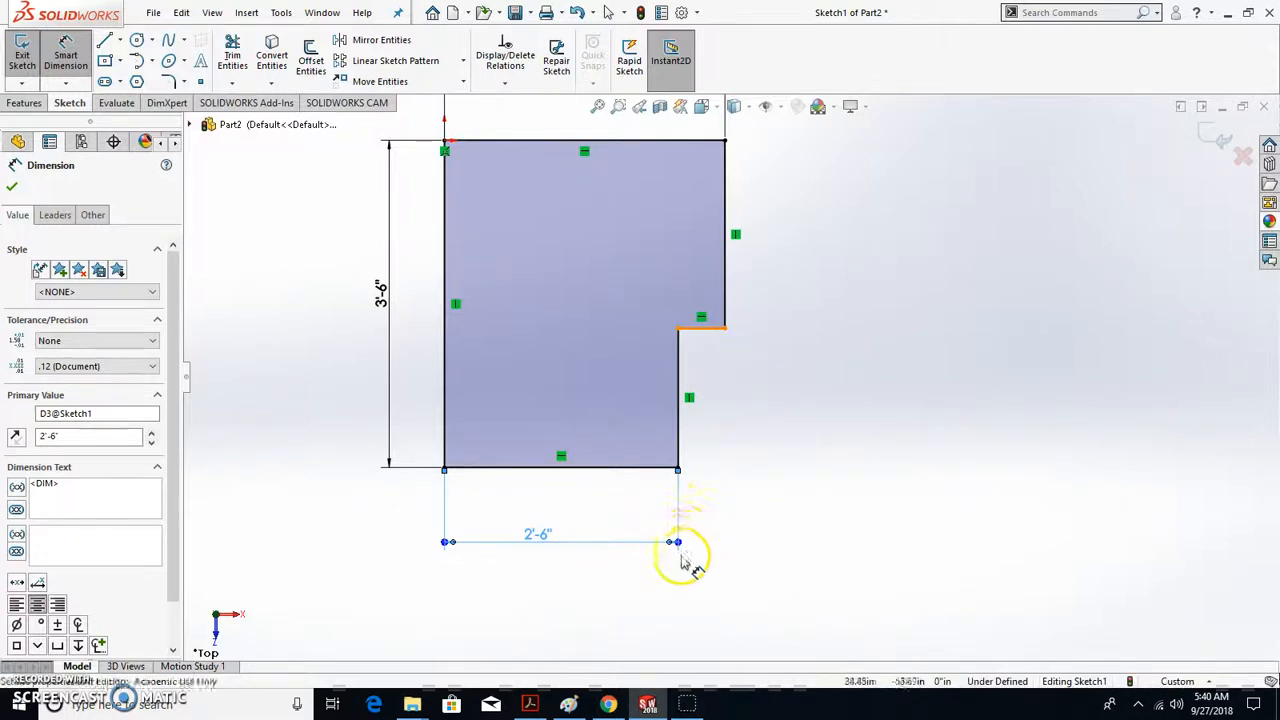
# Change the profile's bottom edge dimension to 1'-6".
pyautogui.press('Escape')
pyautogui.doubleClick(540, 538)
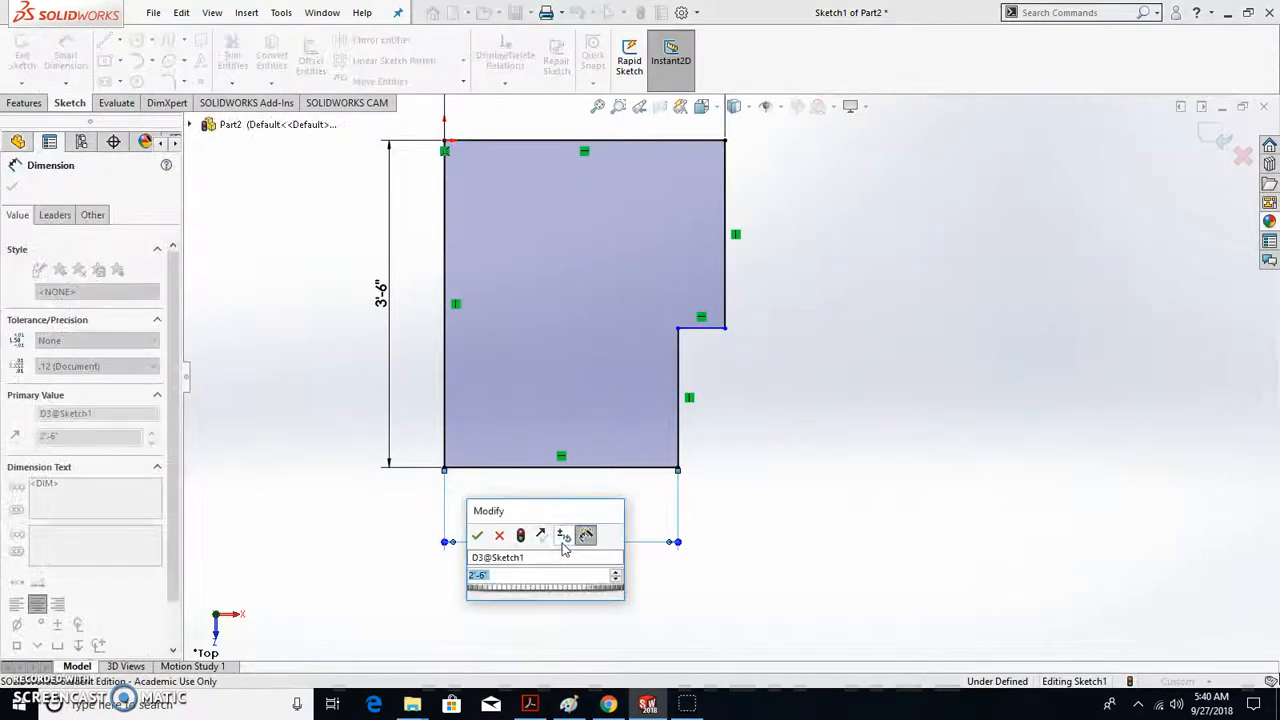
pyautogui.write("1'6")
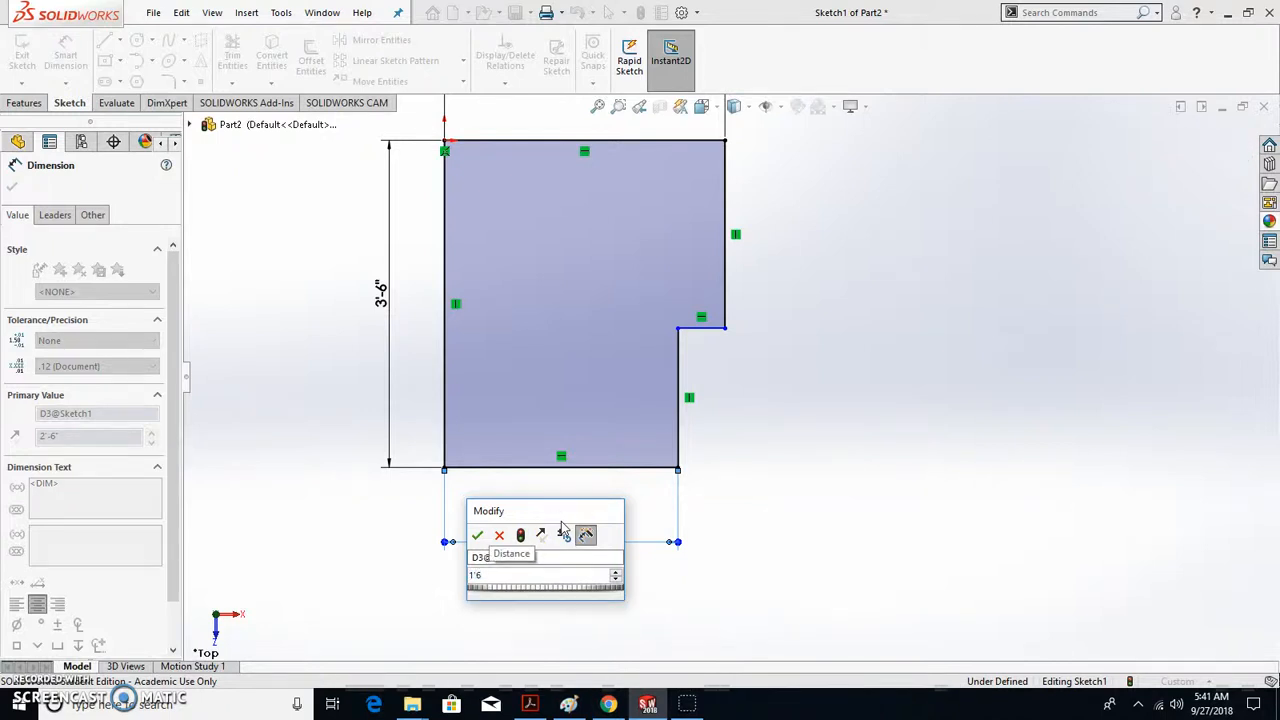
pyautogui.press('Return')
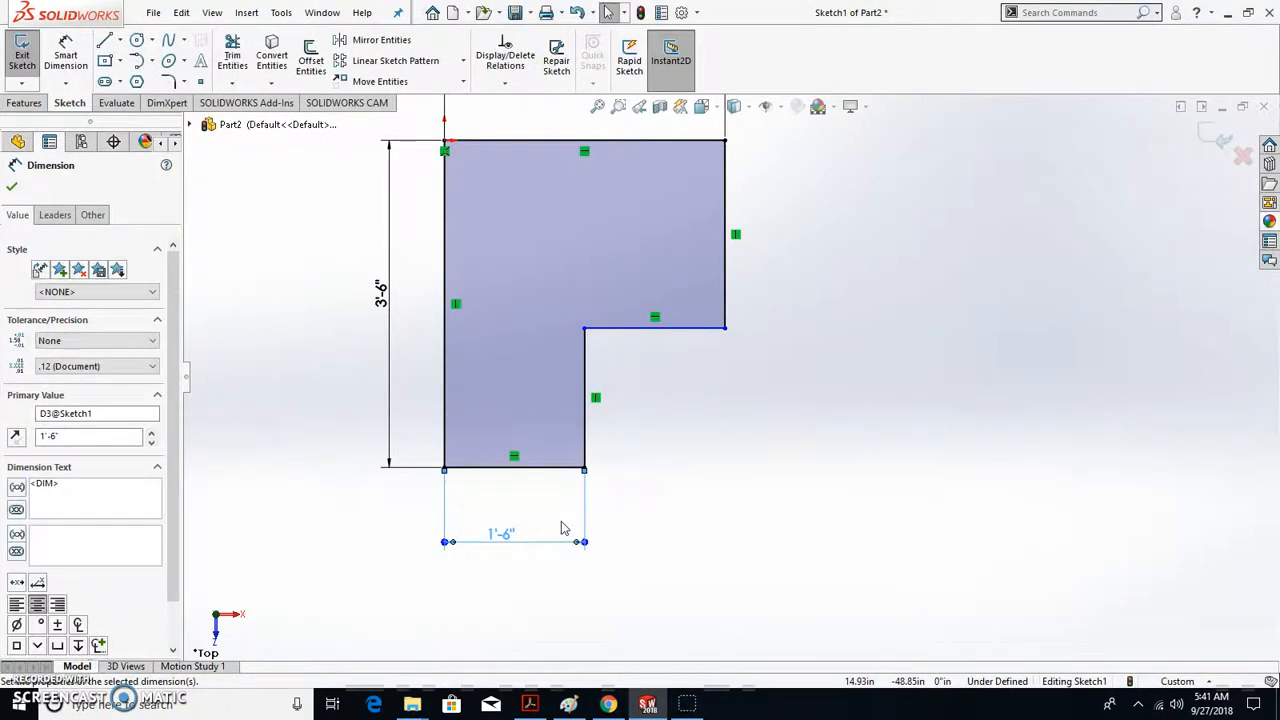
# Dimension the profile's upper-right vertical edge with Smart Dimension and set its length to 1'-6".
pyautogui.scroll(1, 771, 390)
pyautogui.scroll(-1, 752, 355)
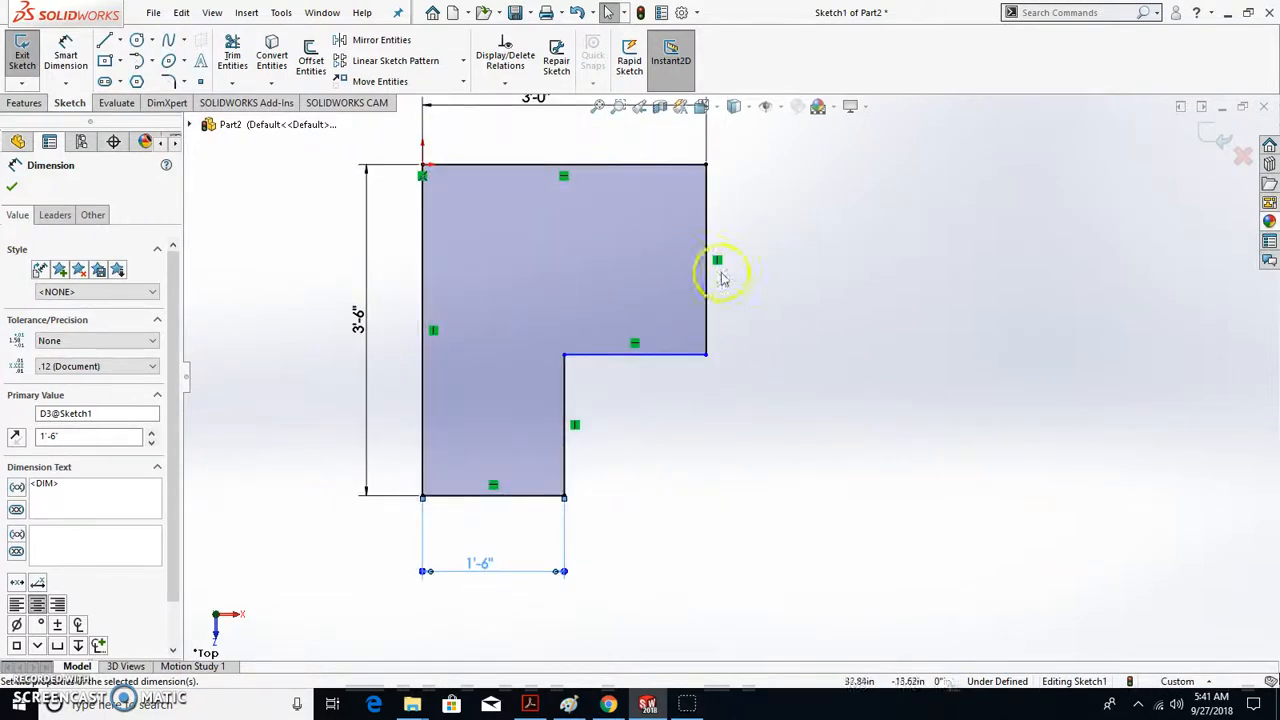
pyautogui.click(65, 55)
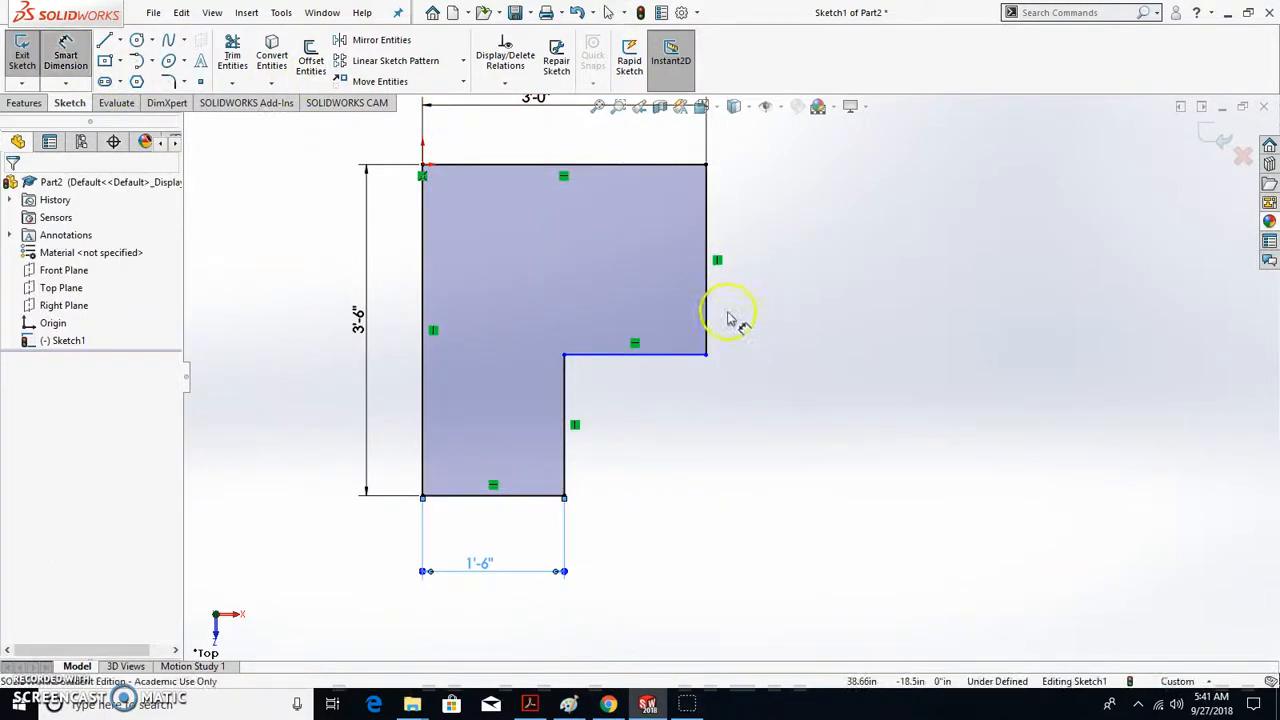
pyautogui.click(709, 310)
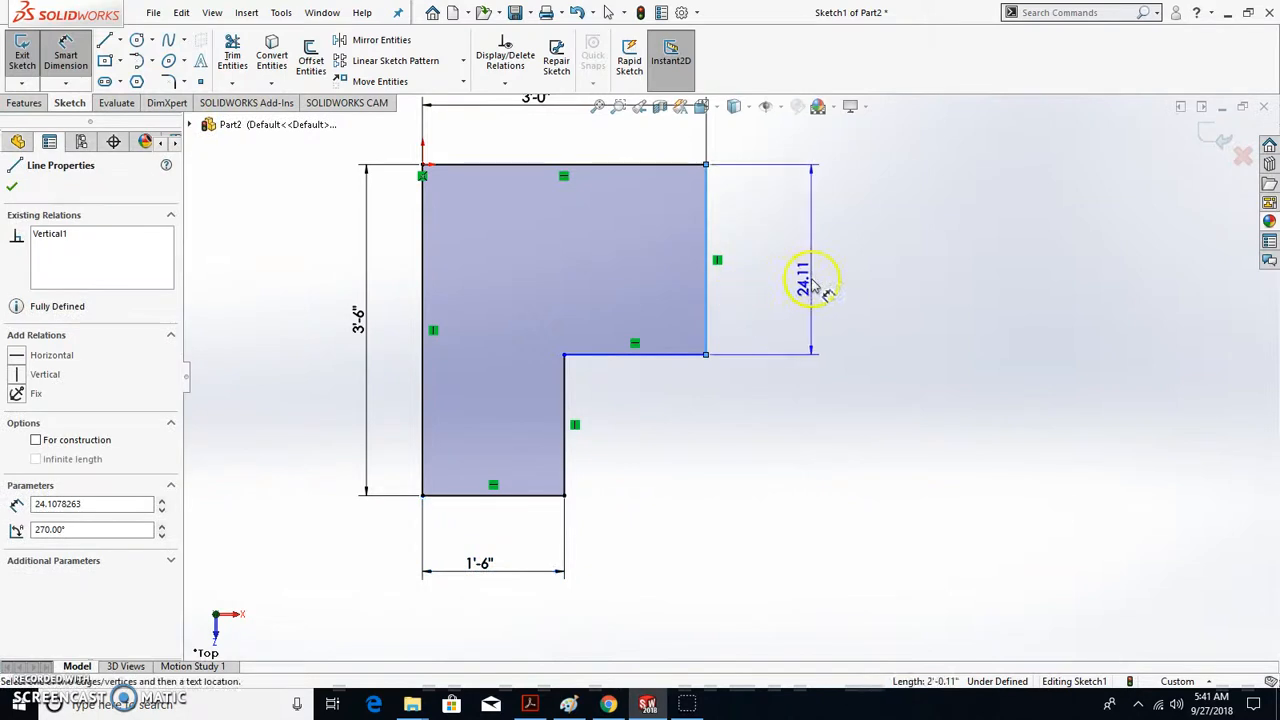
pyautogui.click(830, 287)
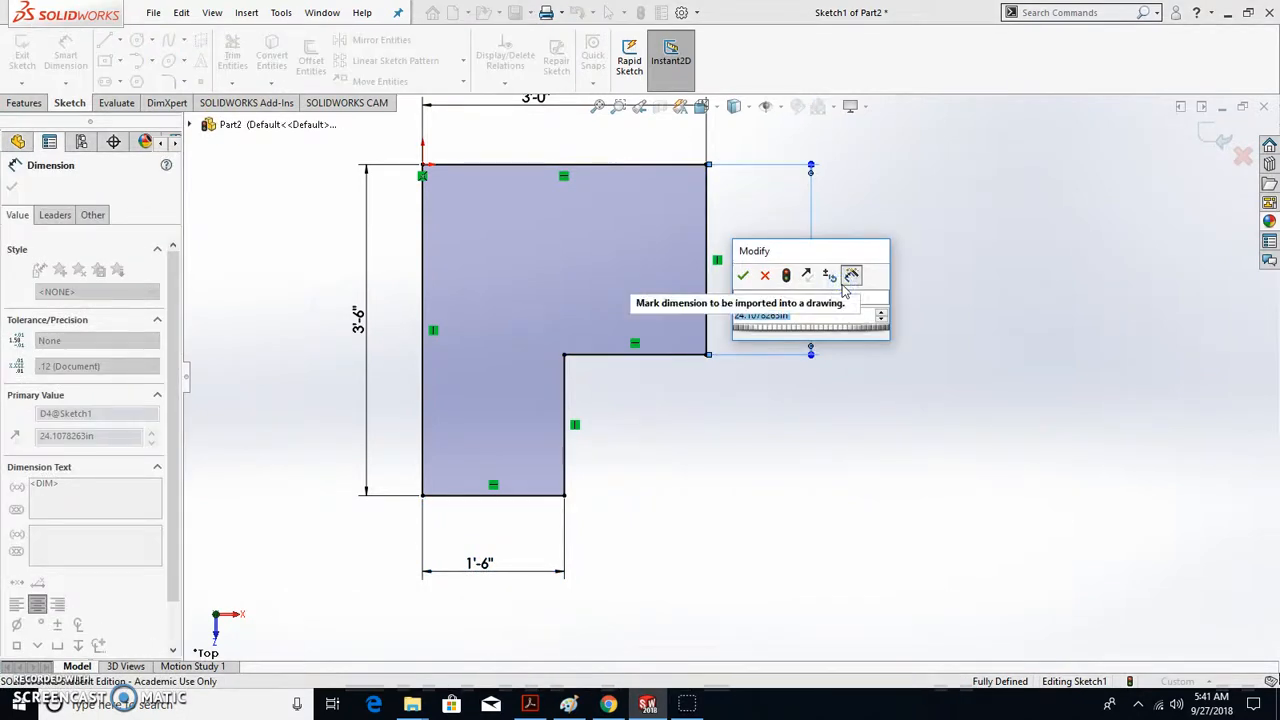
pyautogui.write('1')
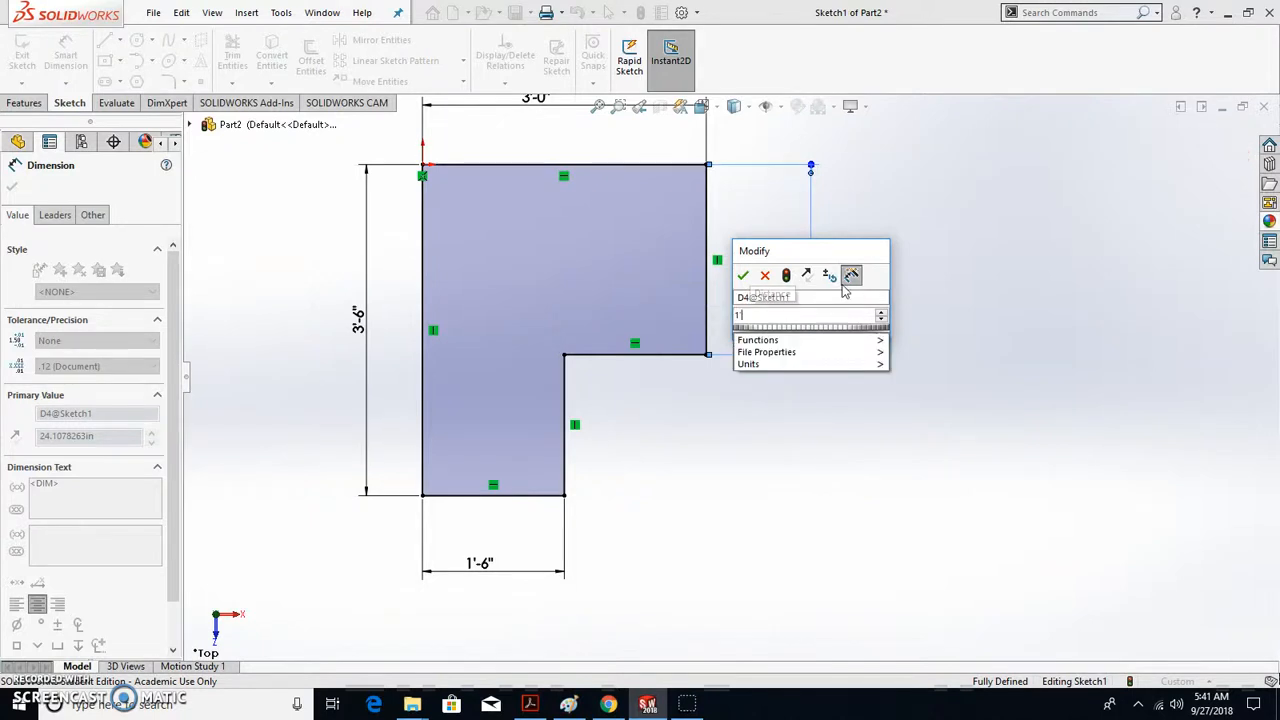
pyautogui.write("'-6")
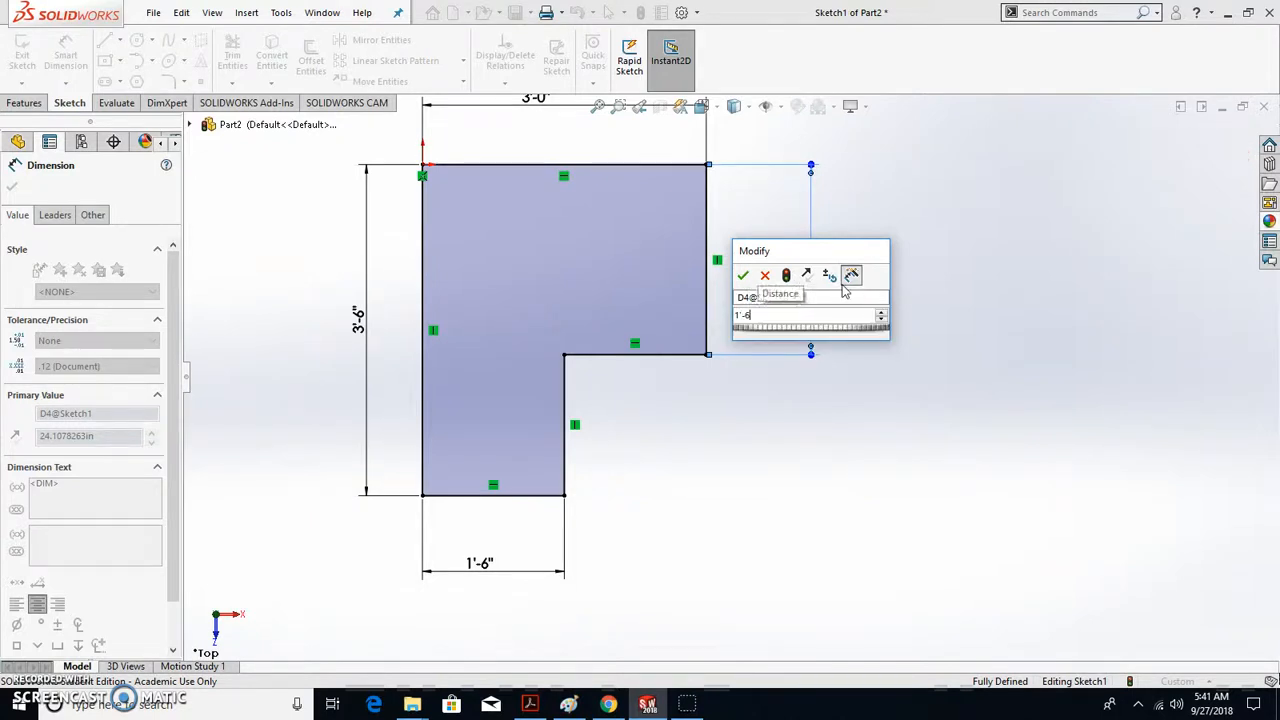
pyautogui.press('Return')
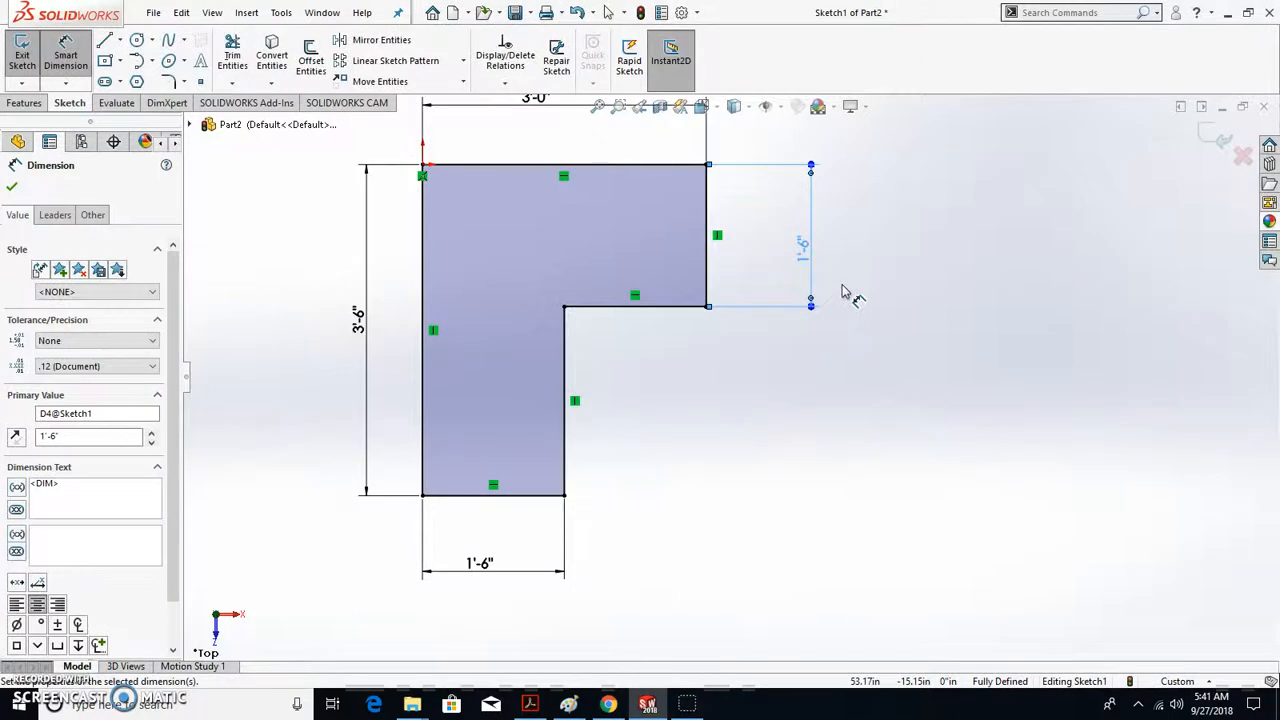
# Extrude the L-shaped profile as a blind boss from the sketch plane with a depth of 4".
pyautogui.scroll(2, 829, 249)
pyautogui.scroll(-3, 815, 236)
pyautogui.scroll(3, 804, 398)
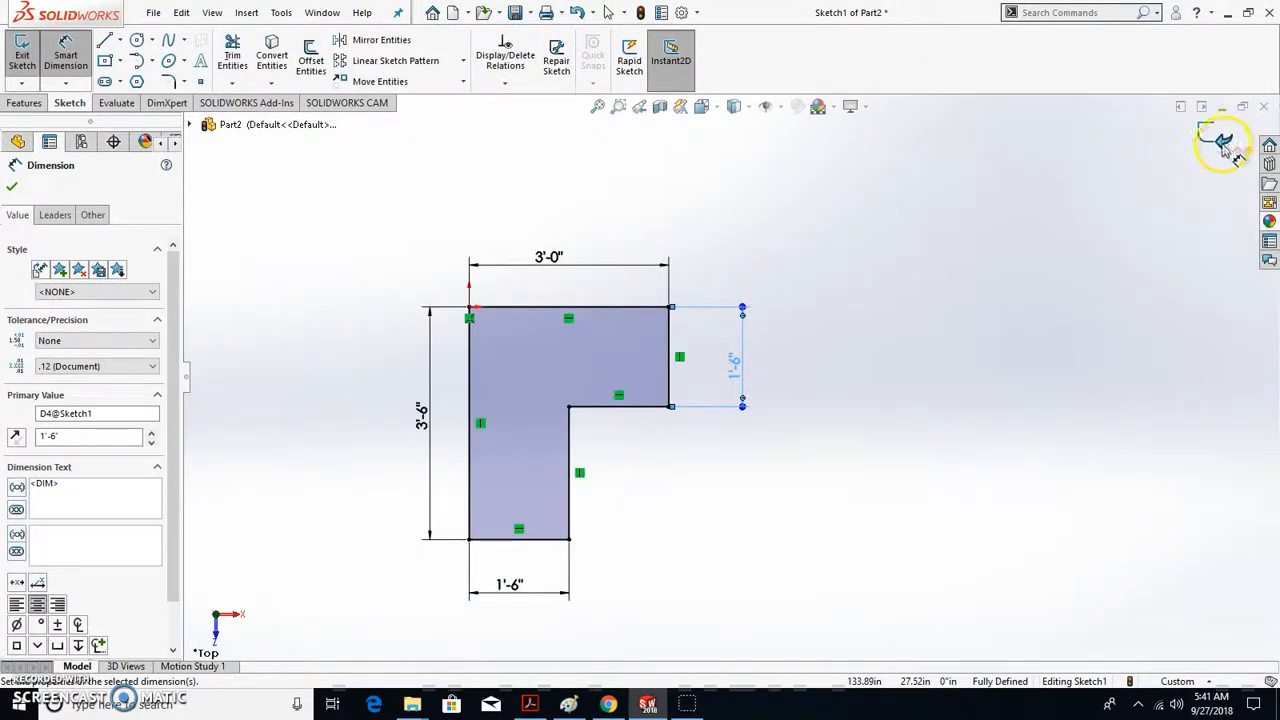
pyautogui.scroll(4, 698, 508)
pyautogui.scroll(-3, 604, 400)
pyautogui.scroll(-1, 675, 410)
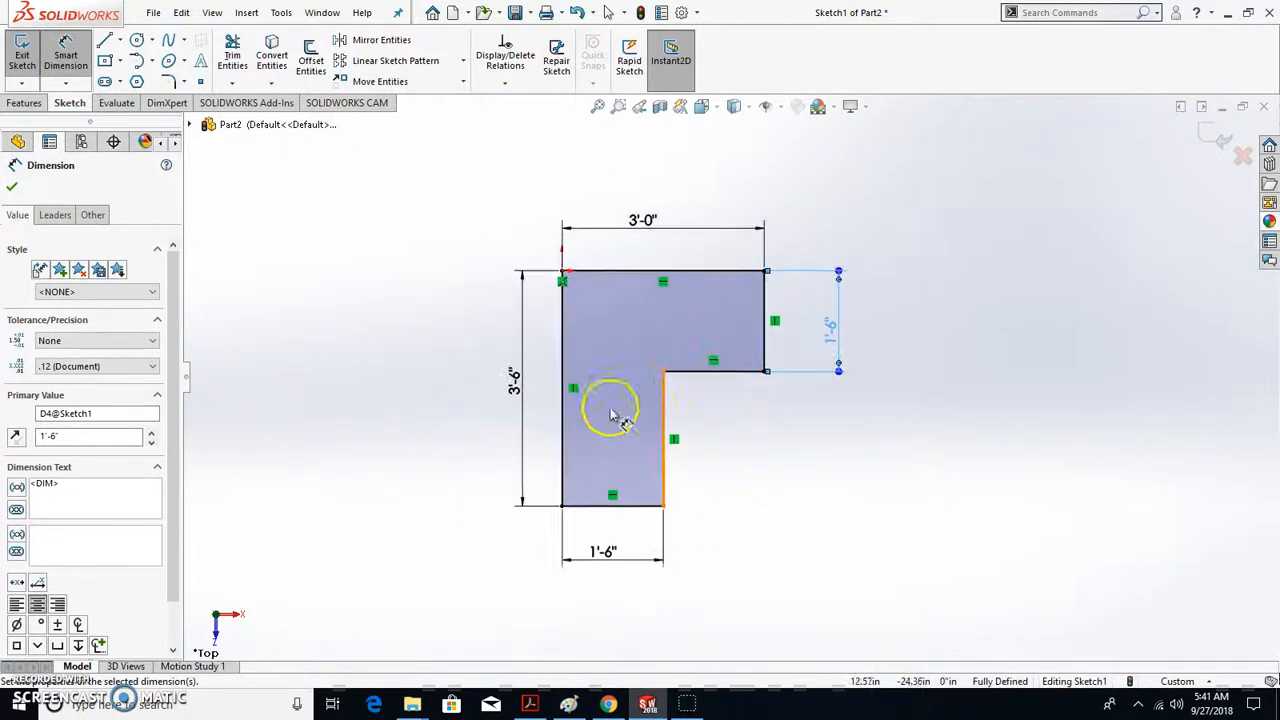
pyautogui.click(24, 103)
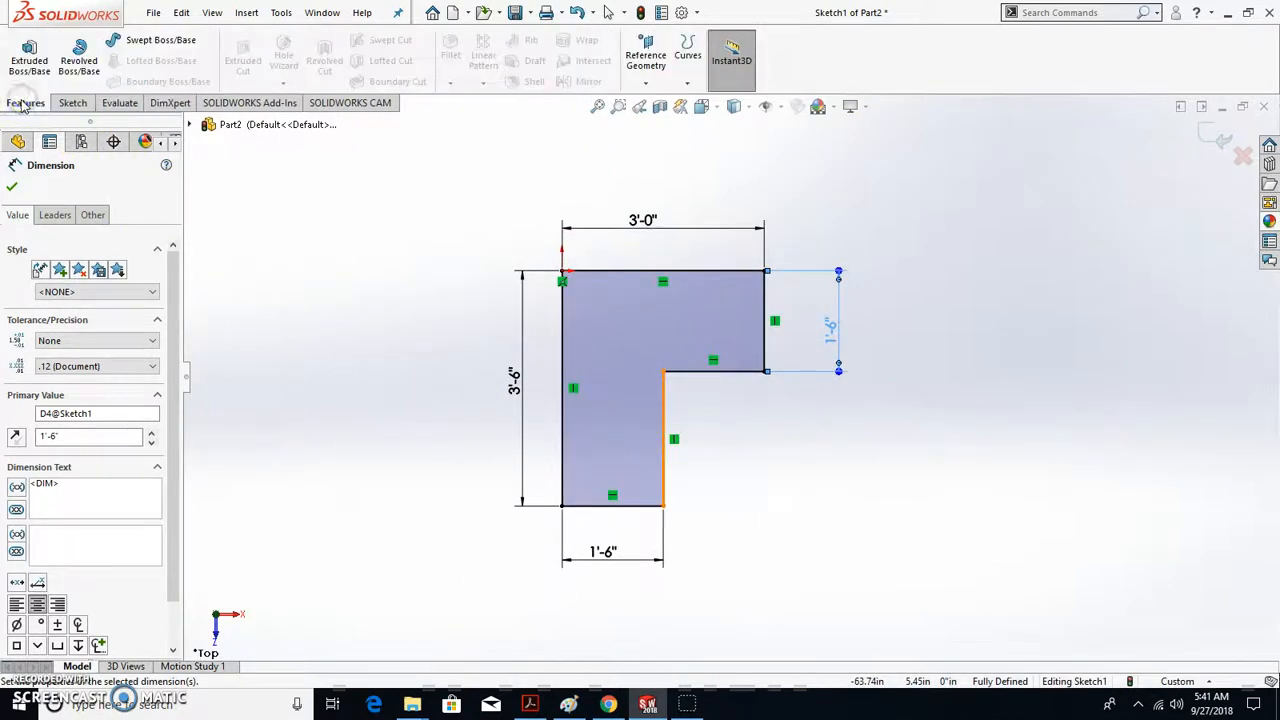
pyautogui.click(24, 76)
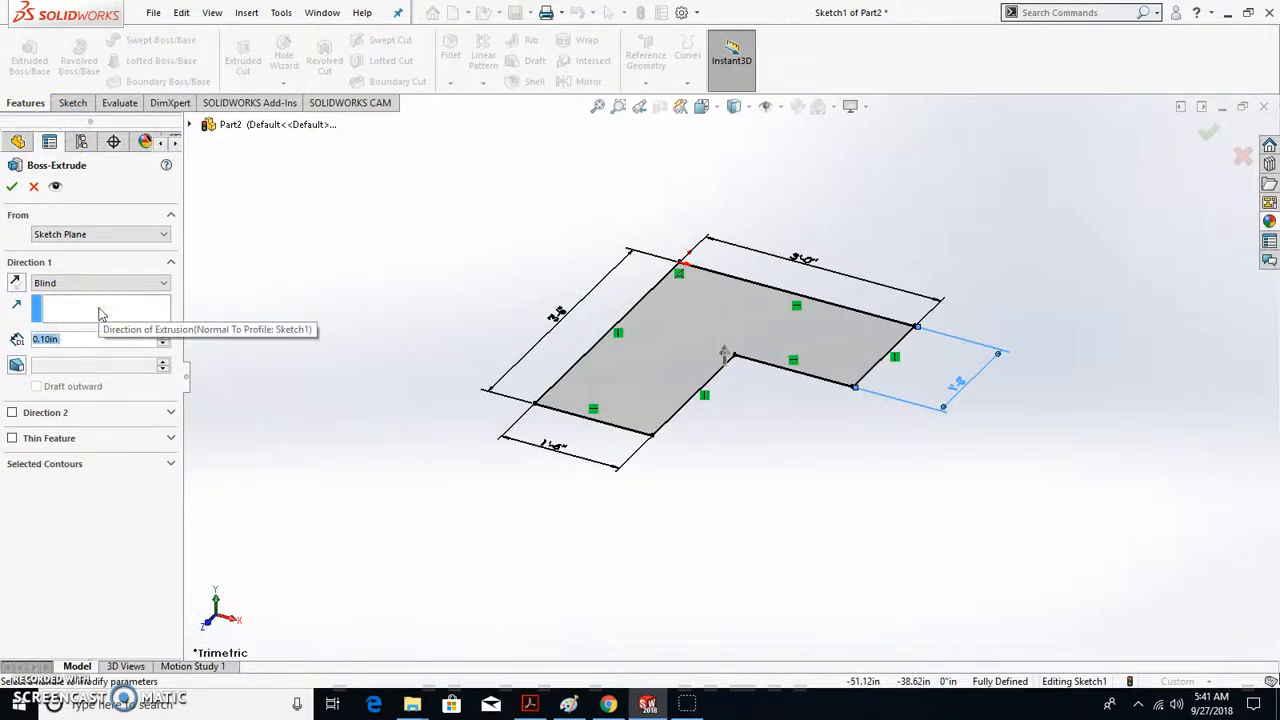
pyautogui.write('4')
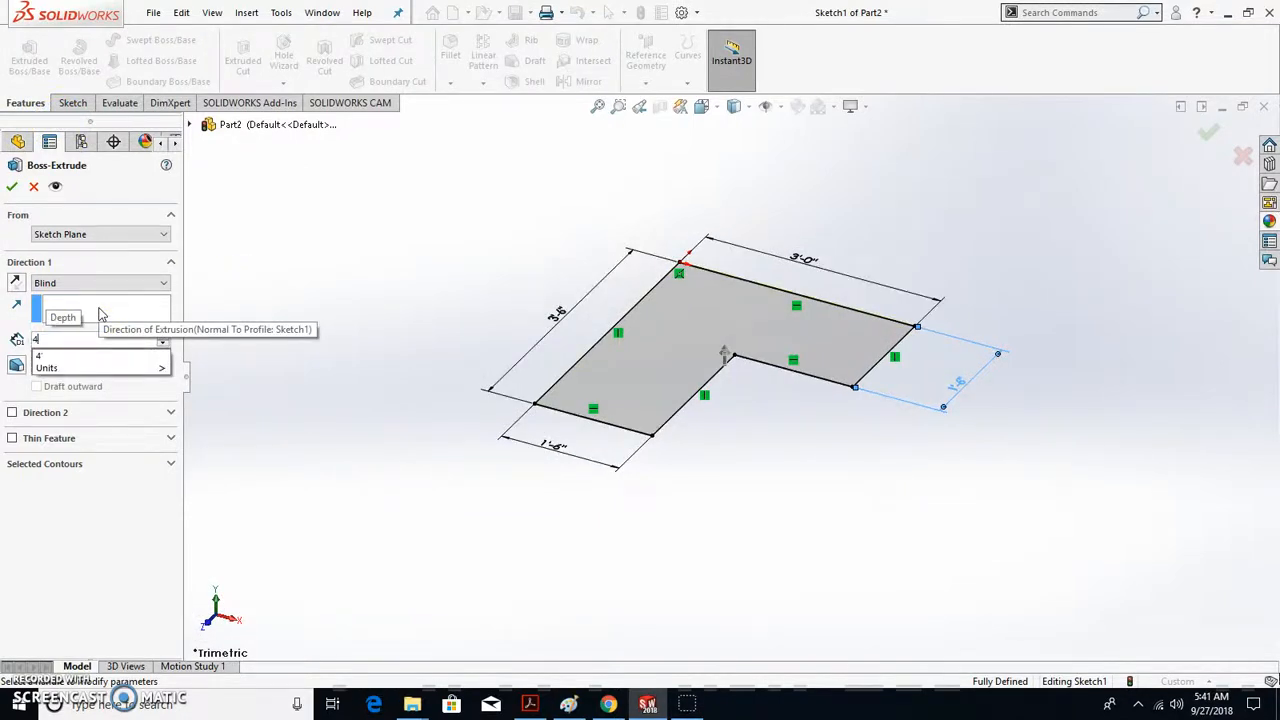
pyautogui.write("'")
pyautogui.press('Return')
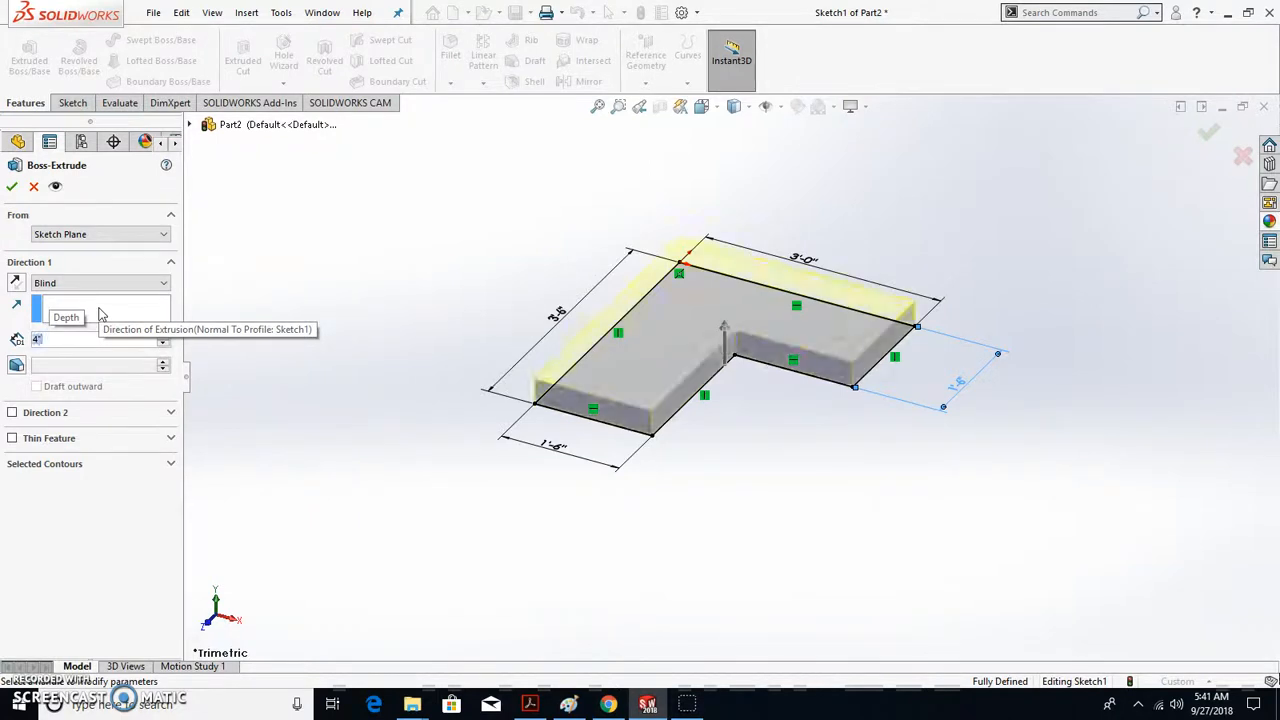
pyautogui.click(10, 188)
# Make a drawing from the part on a standard A (ANSI) Landscape sheet with the sheet format displayed.
pyautogui.moveTo(648, 388); pyautogui.dragTo(690, 422, button='middle')
pyautogui.click(152, 12)
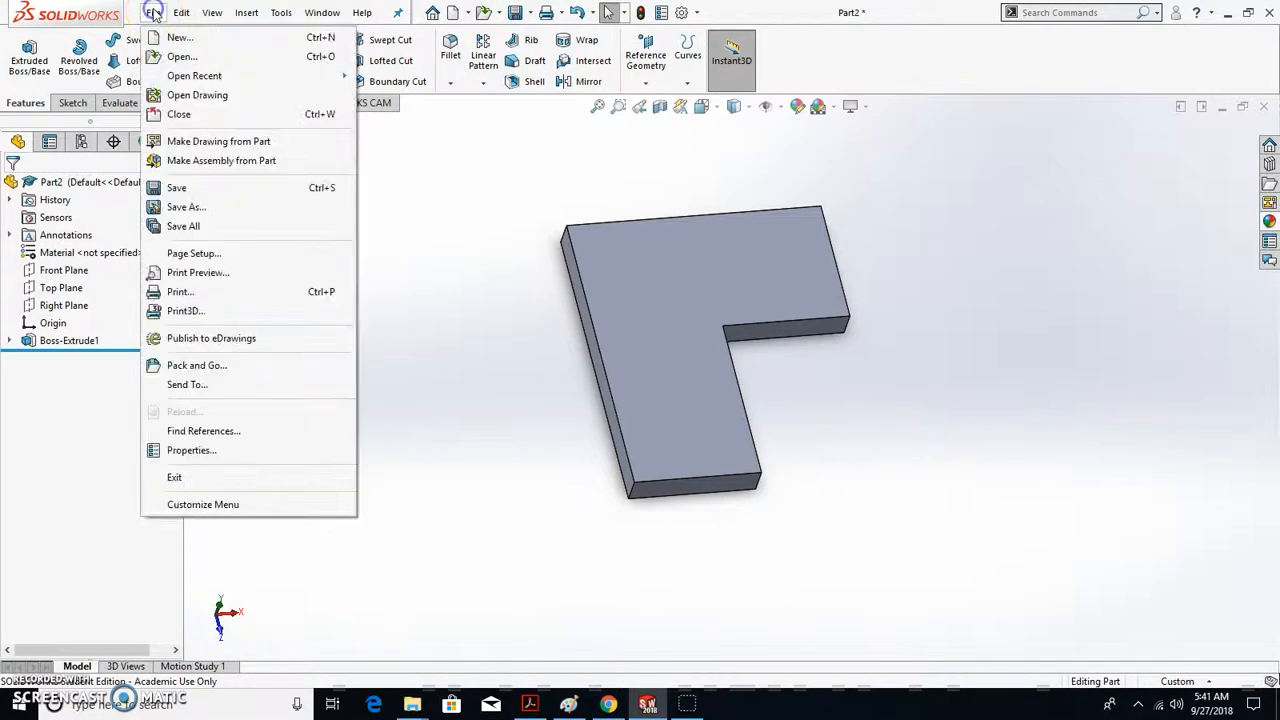
pyautogui.click(207, 143)
pyautogui.click(650, 366)
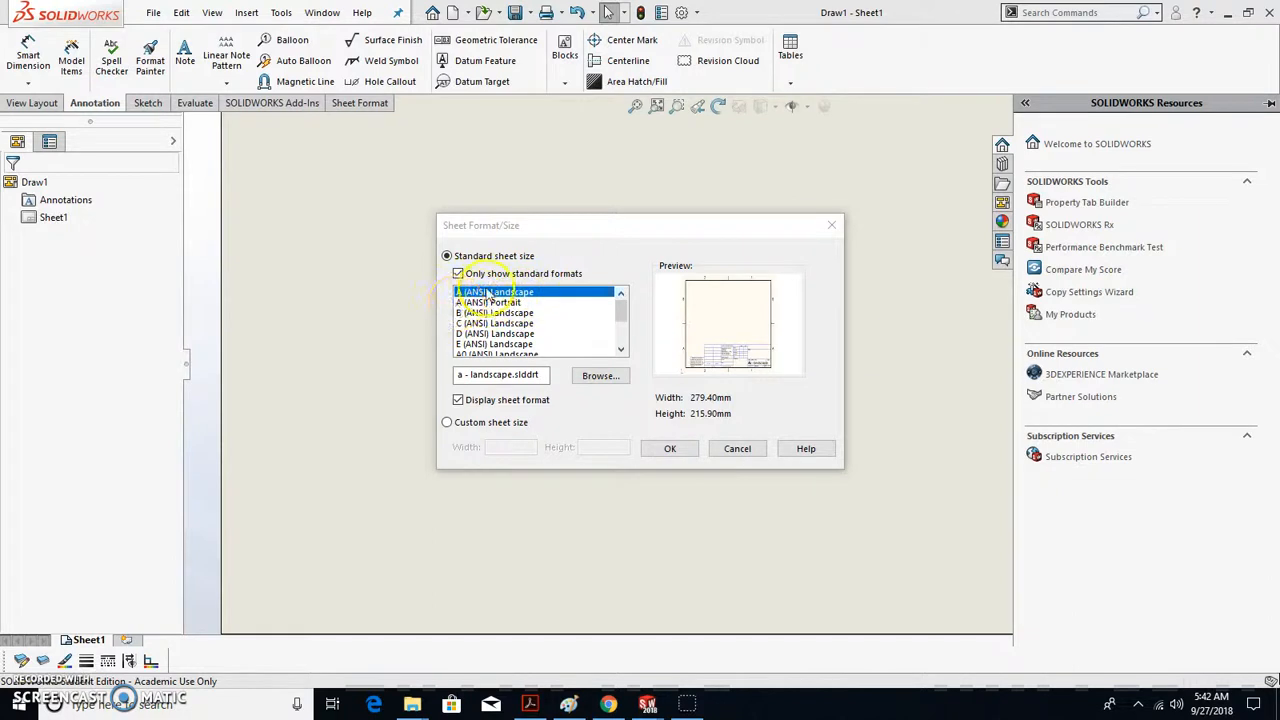
pyautogui.click(459, 274)
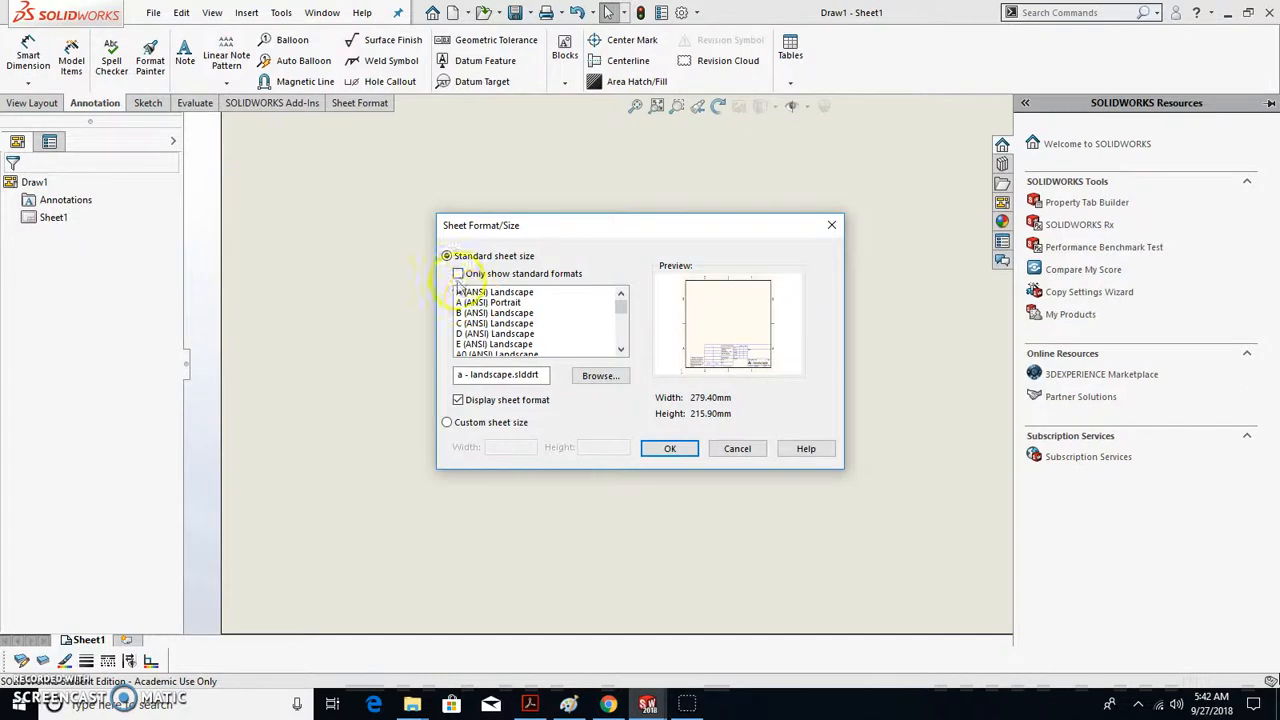
pyautogui.click(457, 274)
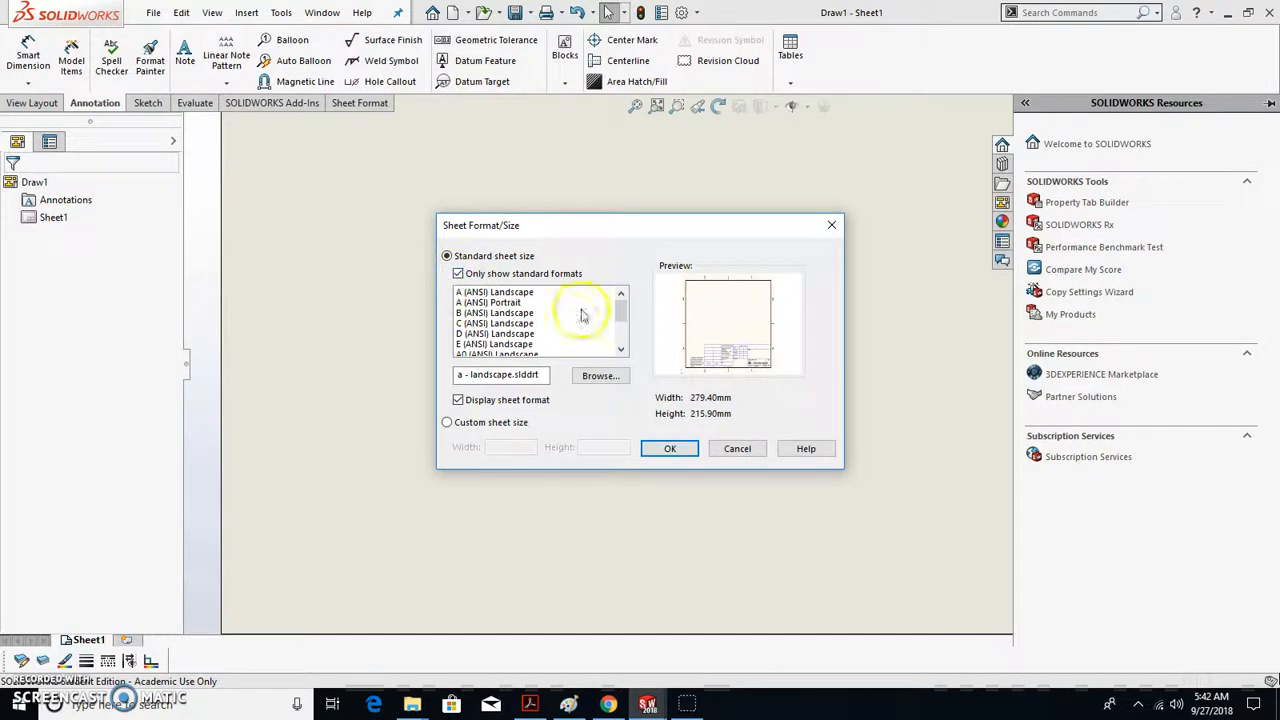
pyautogui.click(662, 450)
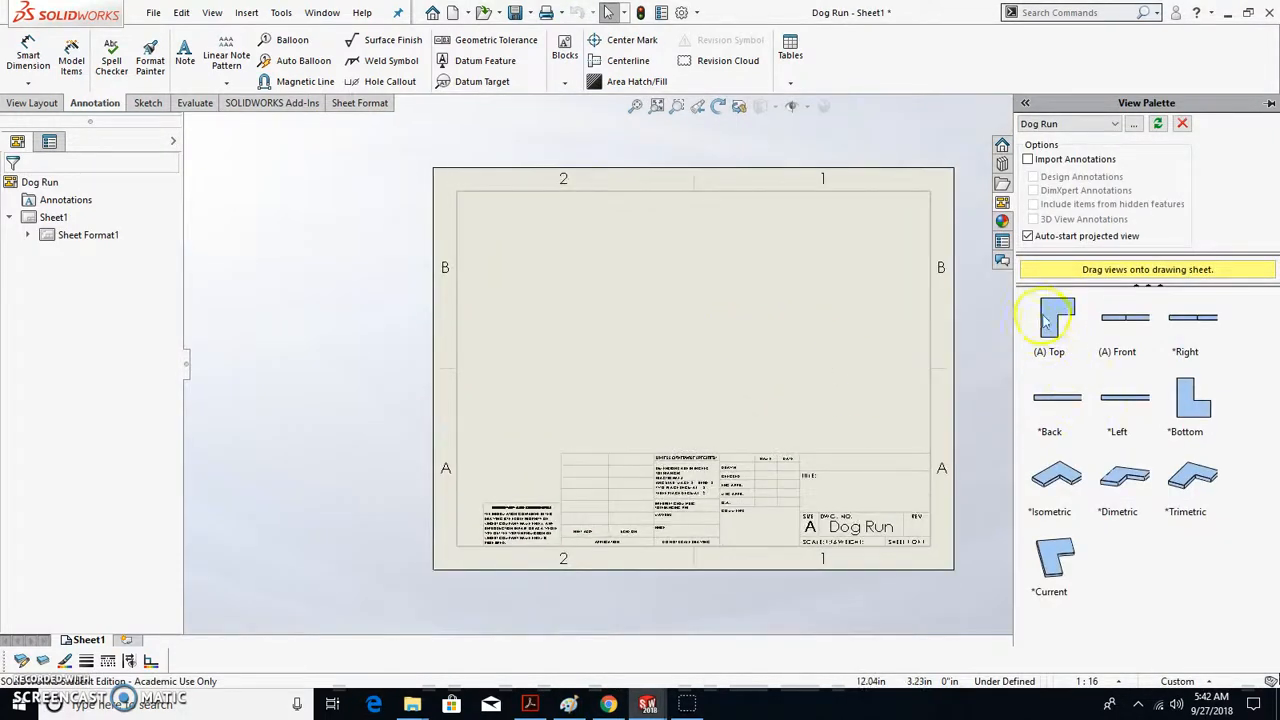
# Place the part's top view and a projected isometric view on the sheet, and arrange both clear of the title block.
pyautogui.moveTo(1070, 322); pyautogui.dragTo(609, 363)
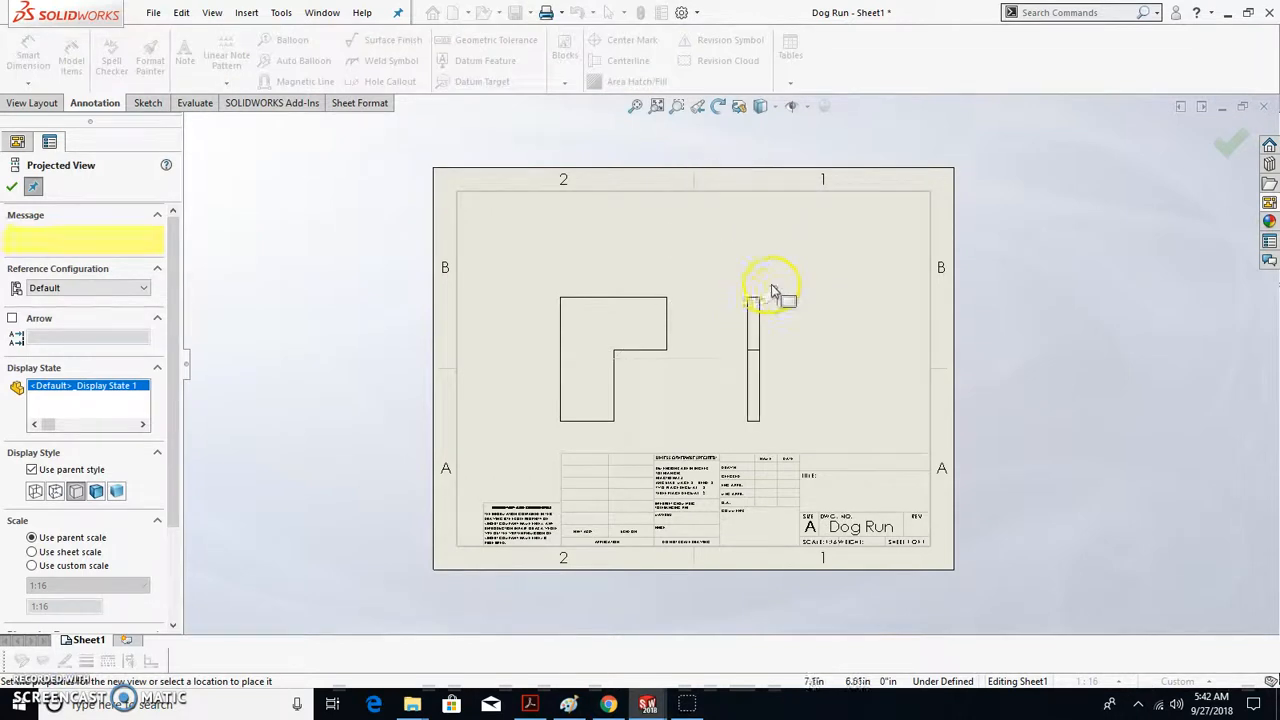
pyautogui.click(796, 262)
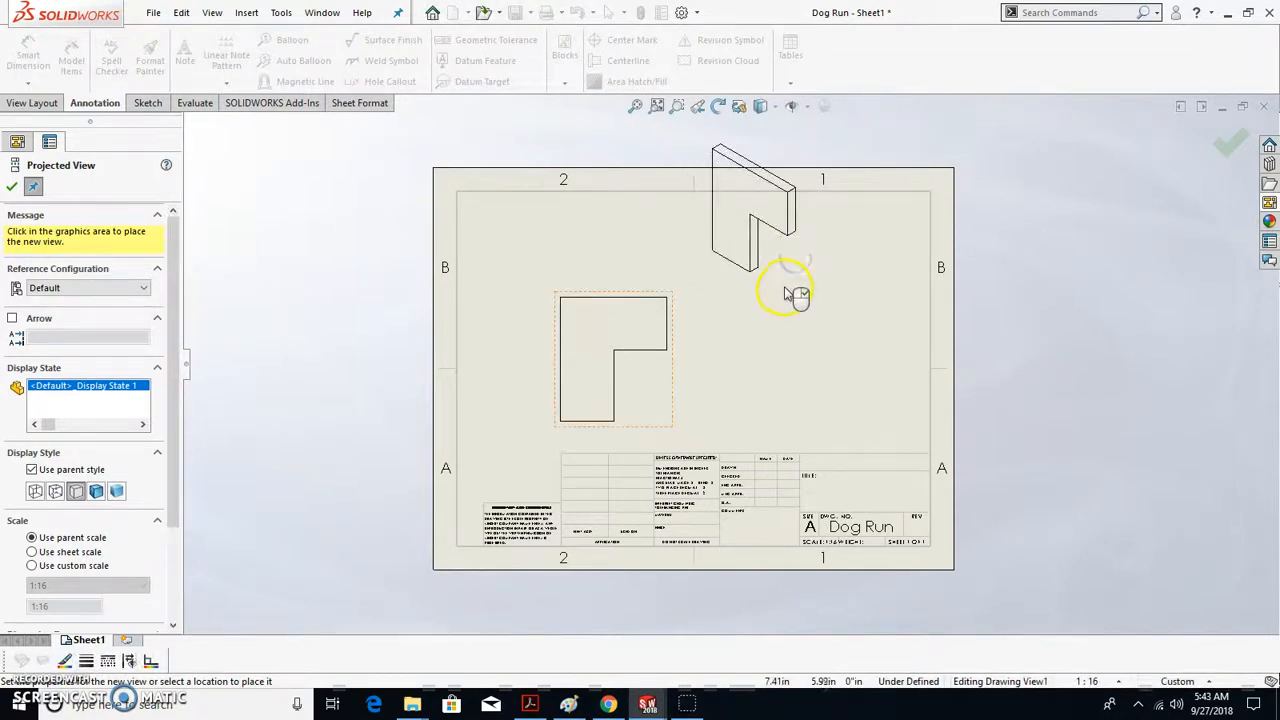
pyautogui.press('Escape')
pyautogui.moveTo(780, 303); pyautogui.dragTo(881, 359)
pyautogui.moveTo(673, 420); pyautogui.dragTo(673, 378)
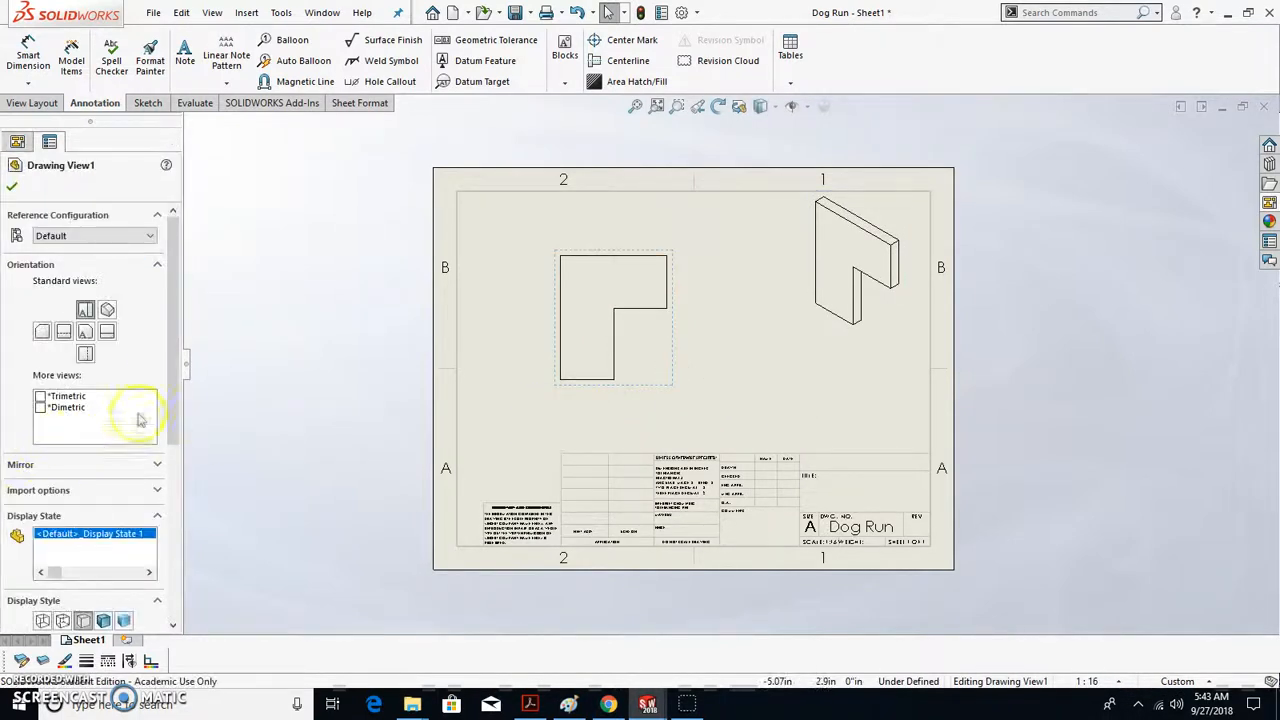
# Set the top view to a custom scale of 1:12 and move the isometric view down inside the sheet border.
pyautogui.moveTo(173, 362)
pyautogui.mouseDown()
pyautogui.moveTo(166, 463)
pyautogui.moveTo(43, 420)
pyautogui.mouseUp()
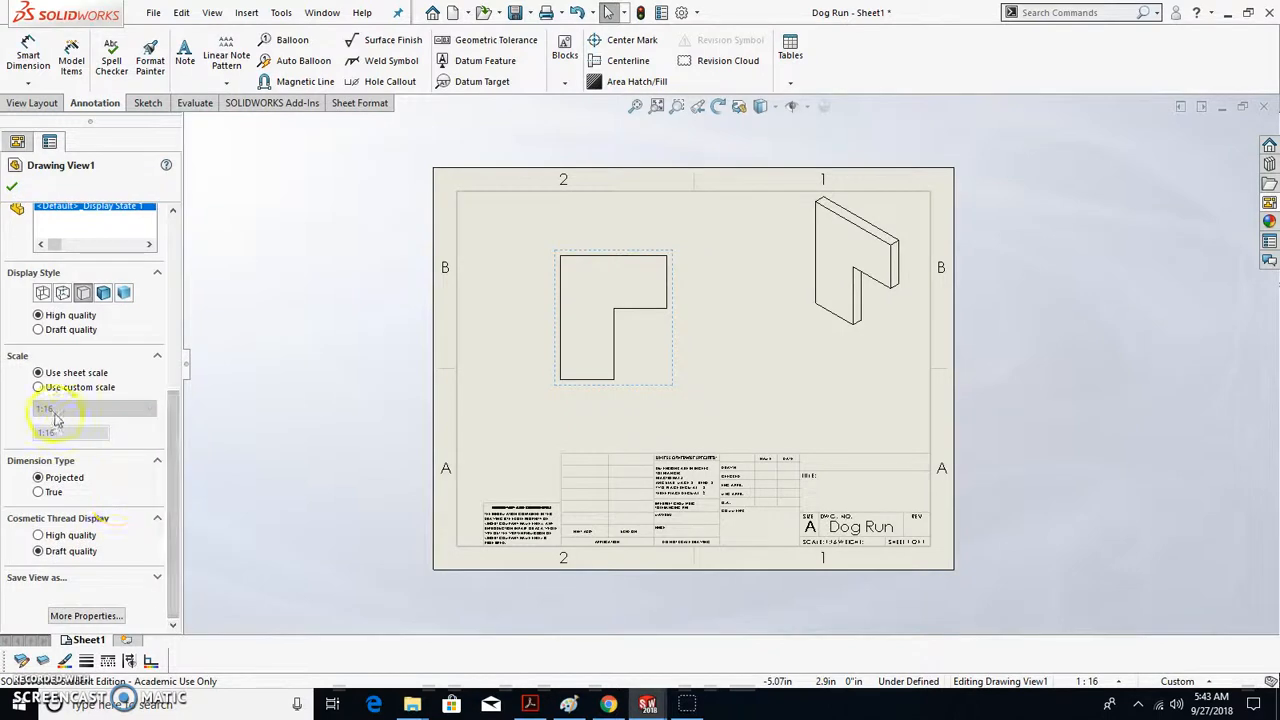
pyautogui.click(39, 387)
pyautogui.click(60, 408)
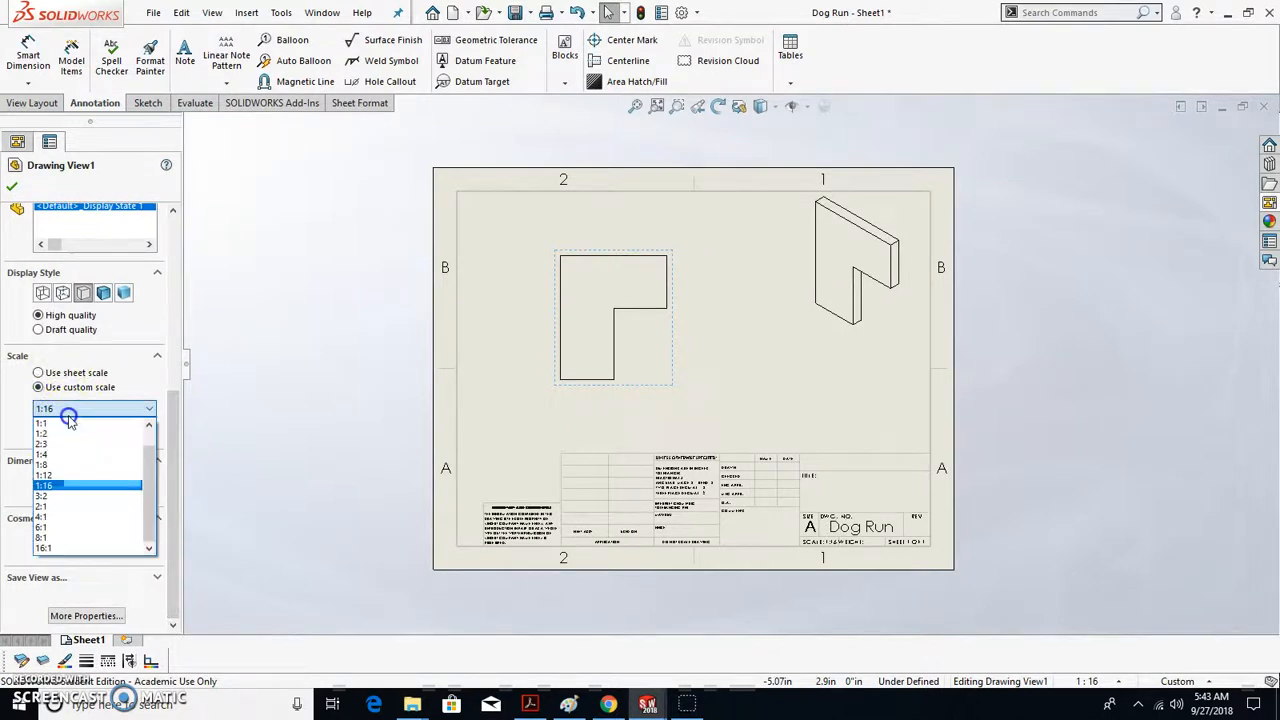
pyautogui.click(70, 476)
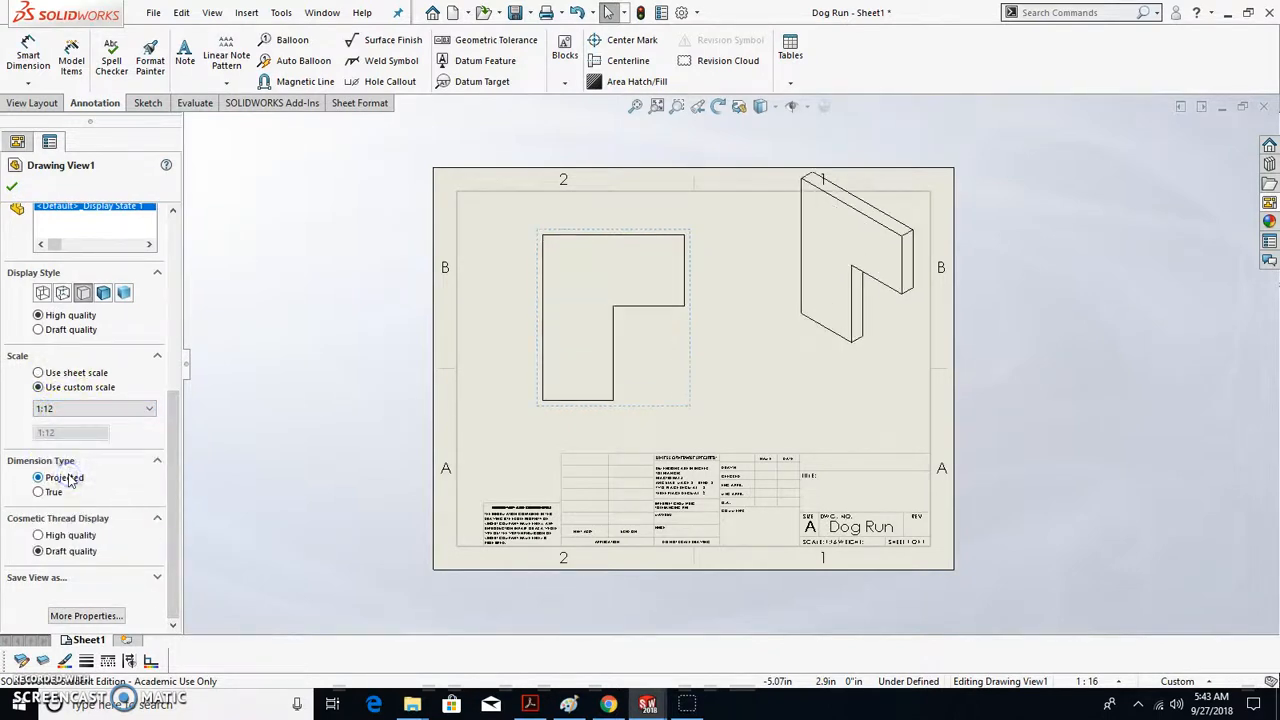
pyautogui.click(812, 379)
pyautogui.moveTo(812, 379); pyautogui.dragTo(805, 412)
pyautogui.click(753, 430)
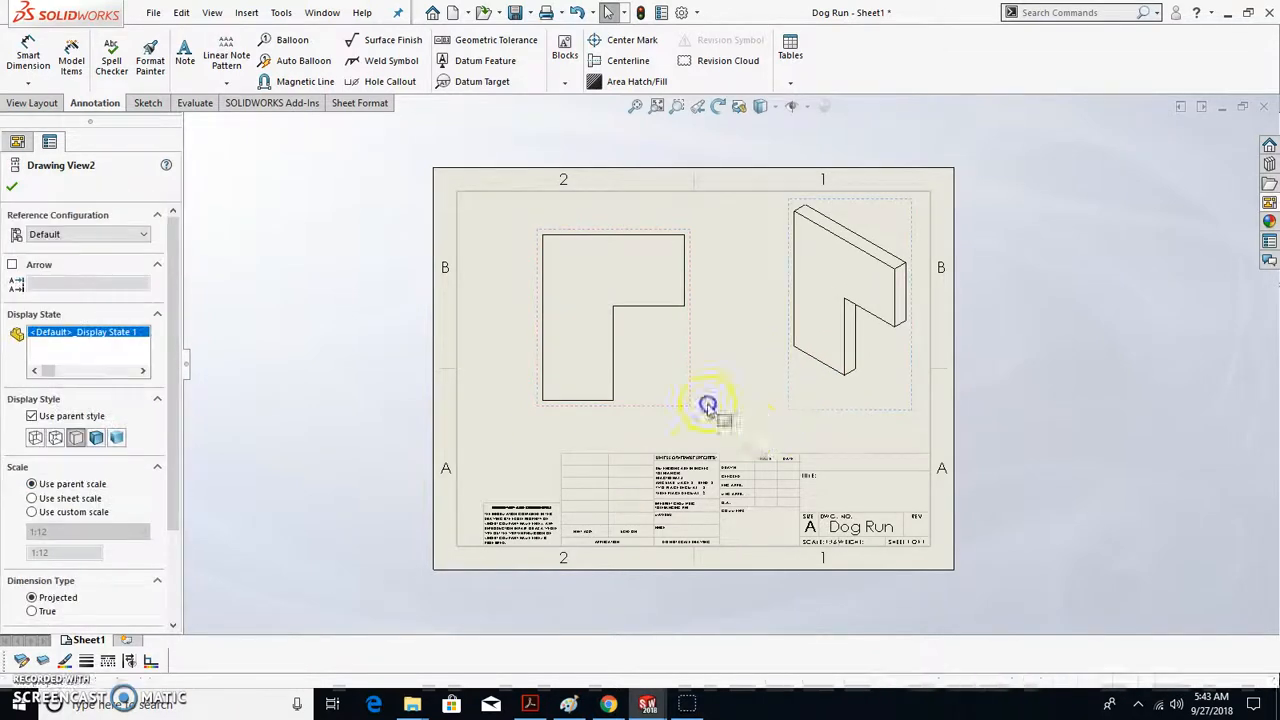
# Turn on Round to Nearest Fraction for the drawing's feet and inches length unit in the document properties.
pyautogui.click(682, 12)
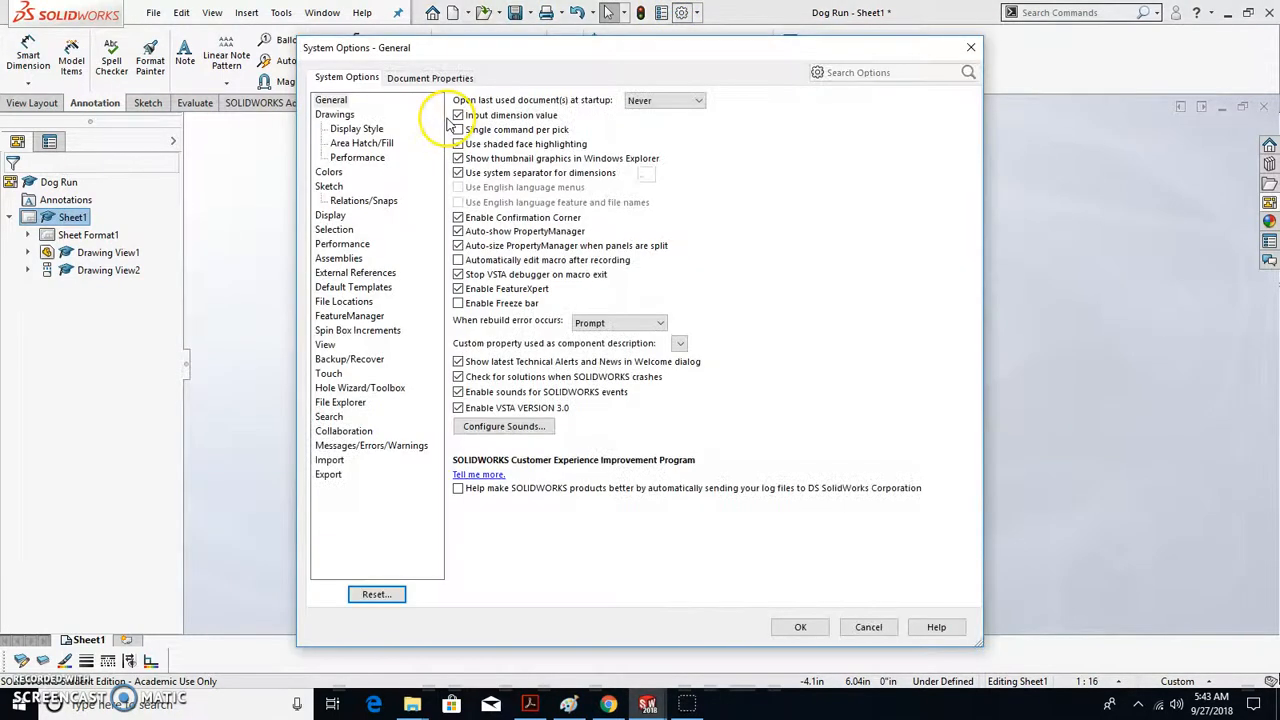
pyautogui.click(441, 78)
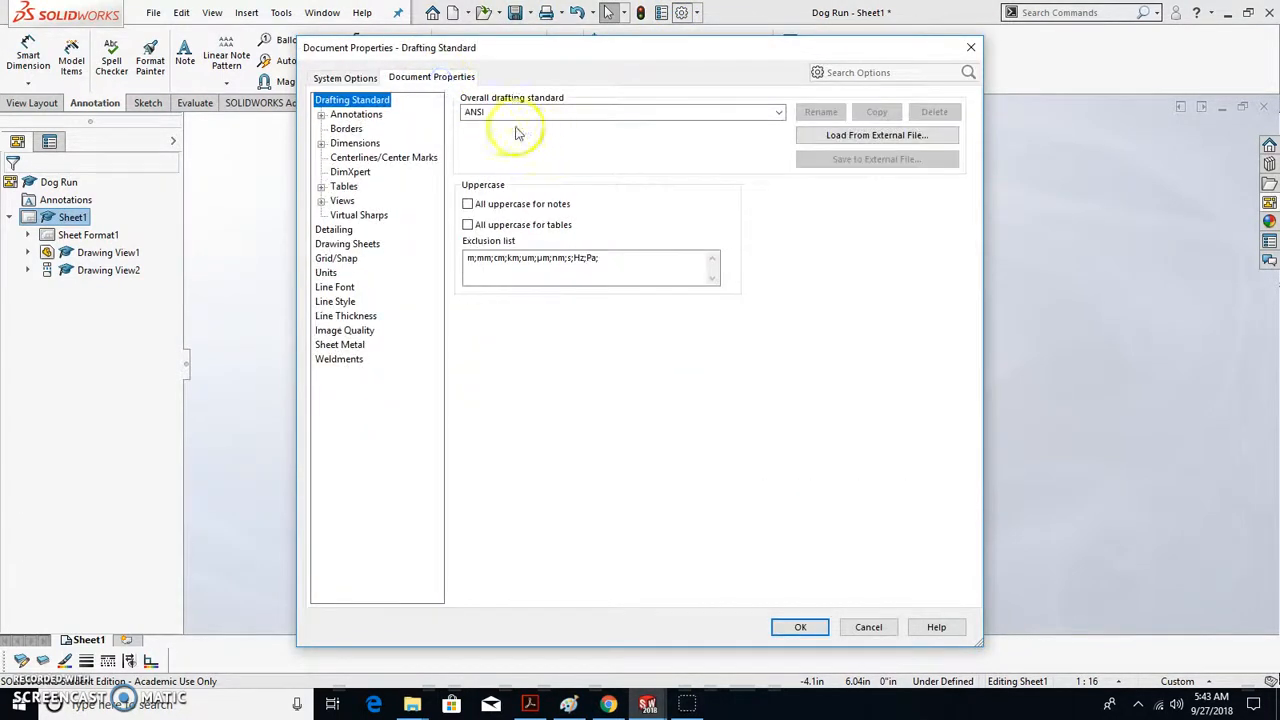
pyautogui.click(326, 272)
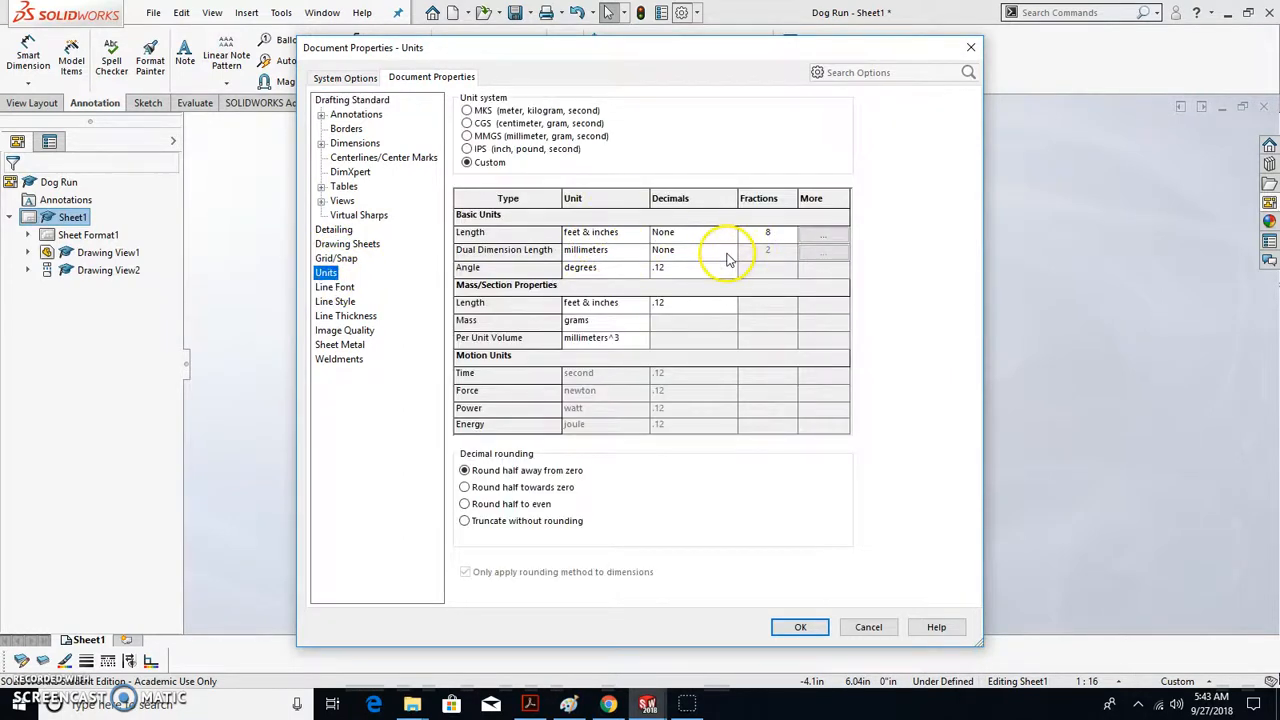
pyautogui.click(822, 236)
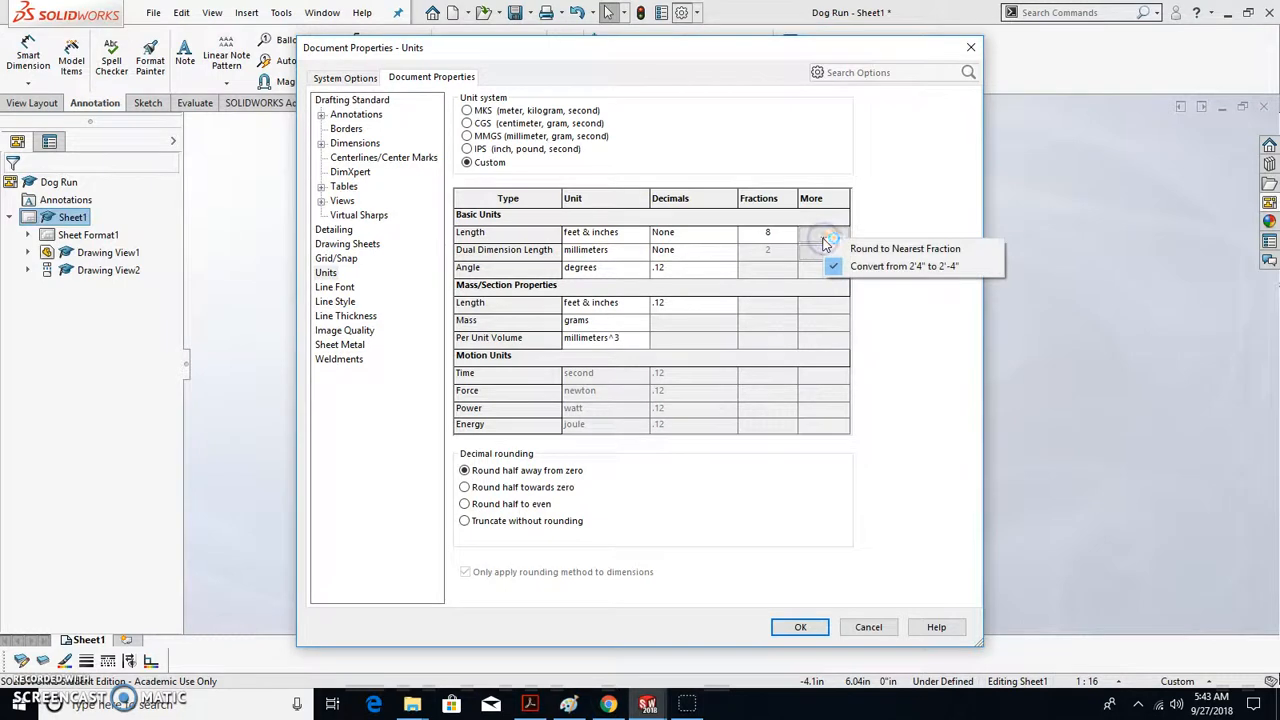
pyautogui.click(850, 247)
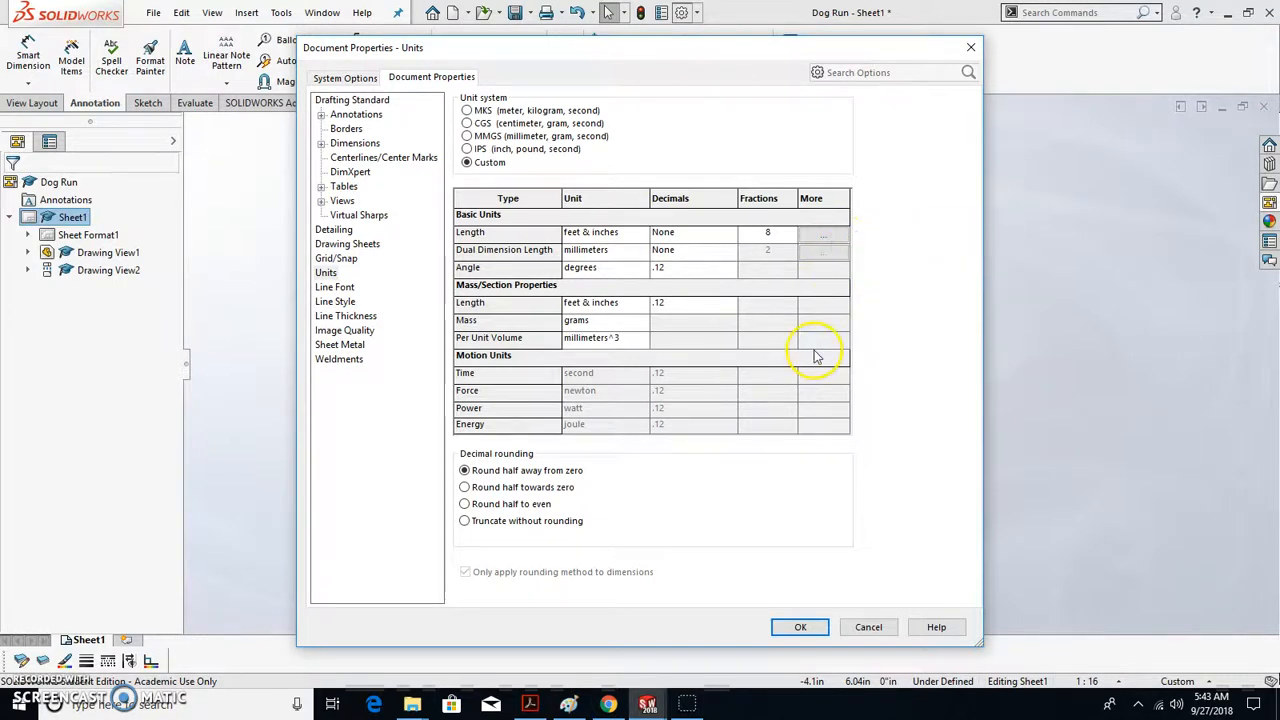
pyautogui.click(793, 625)
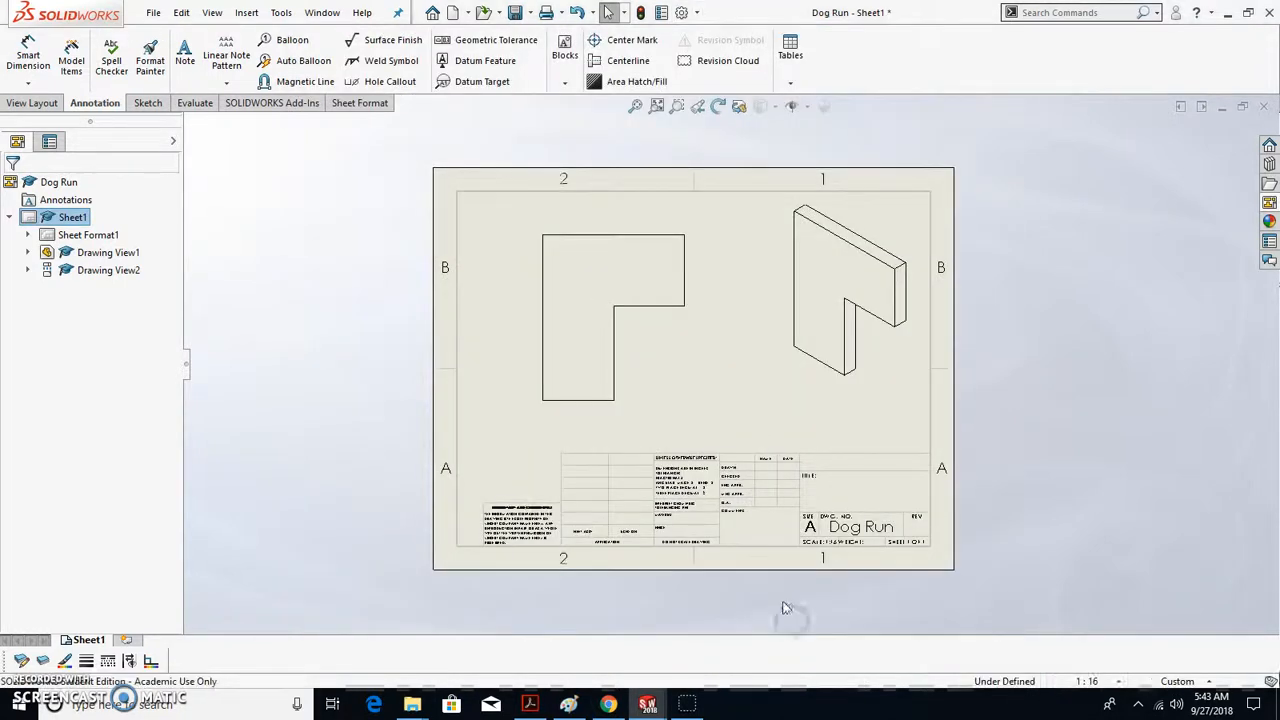
# Dimension the left vertical edge of the top view with Smart Dimension, placing the dimension outside the outline.
pyautogui.scroll(-3, 626, 317)
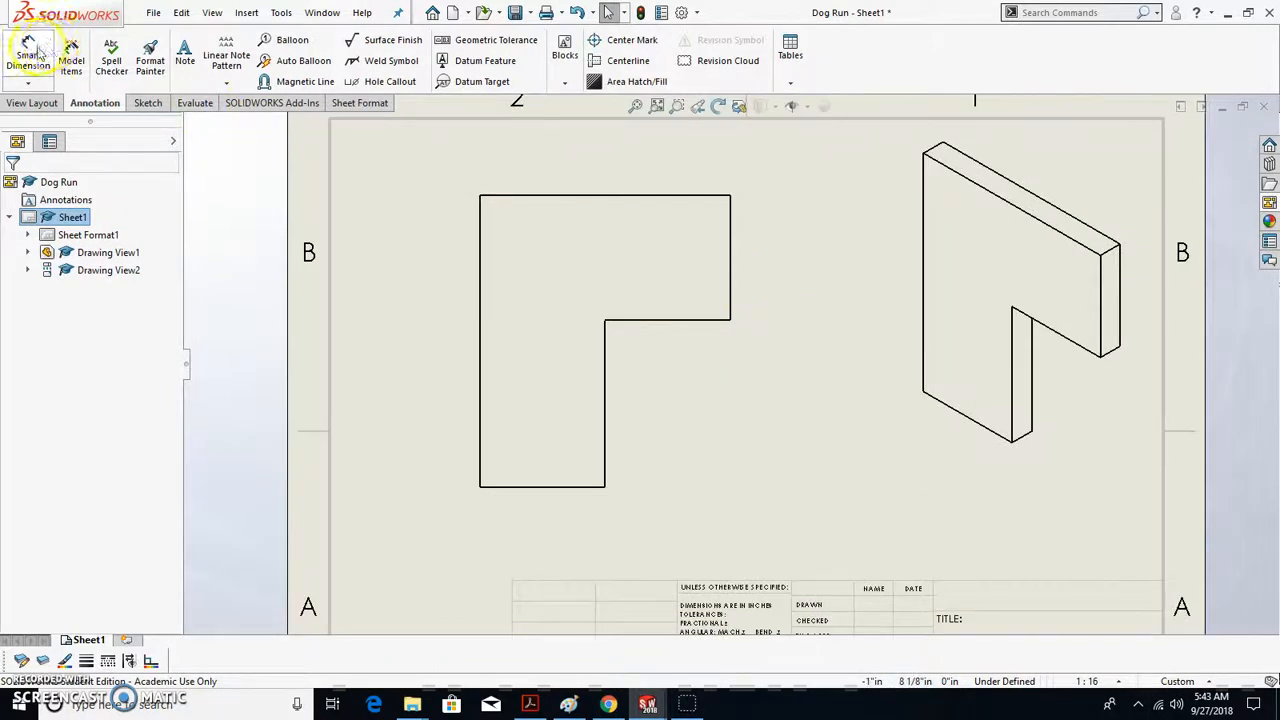
pyautogui.click(32, 52)
pyautogui.click(484, 347)
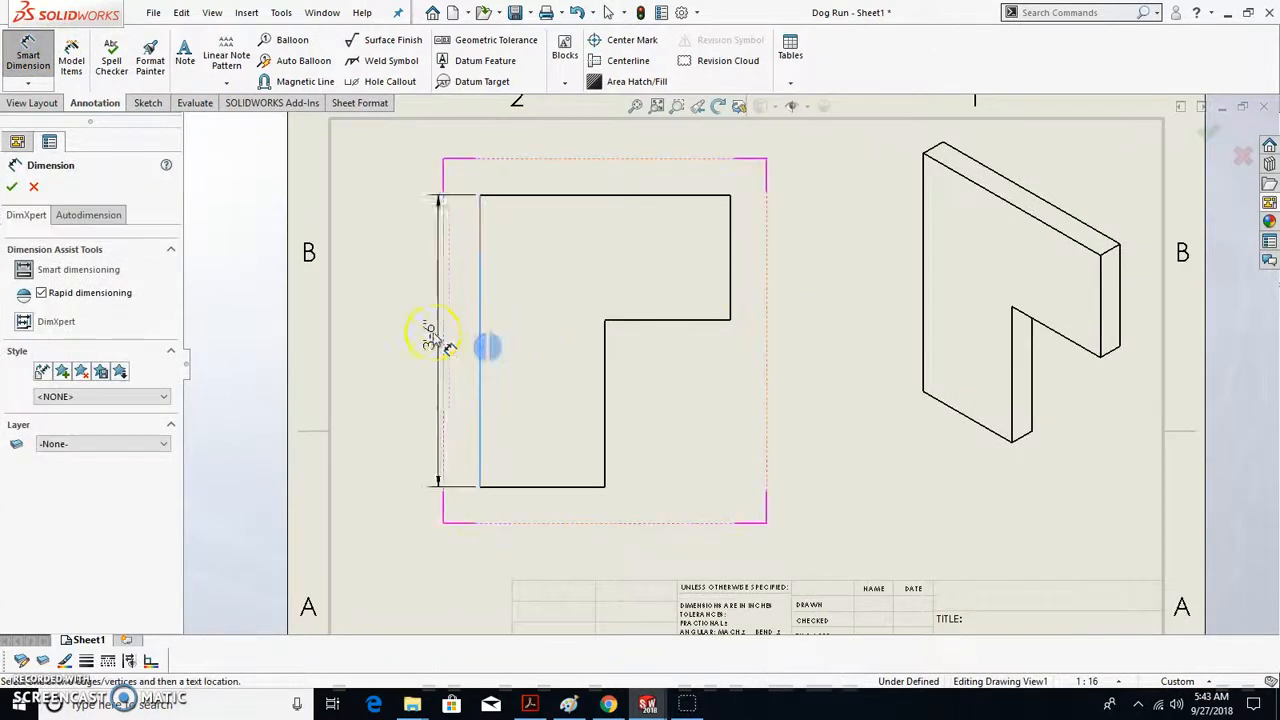
pyautogui.click(417, 332)
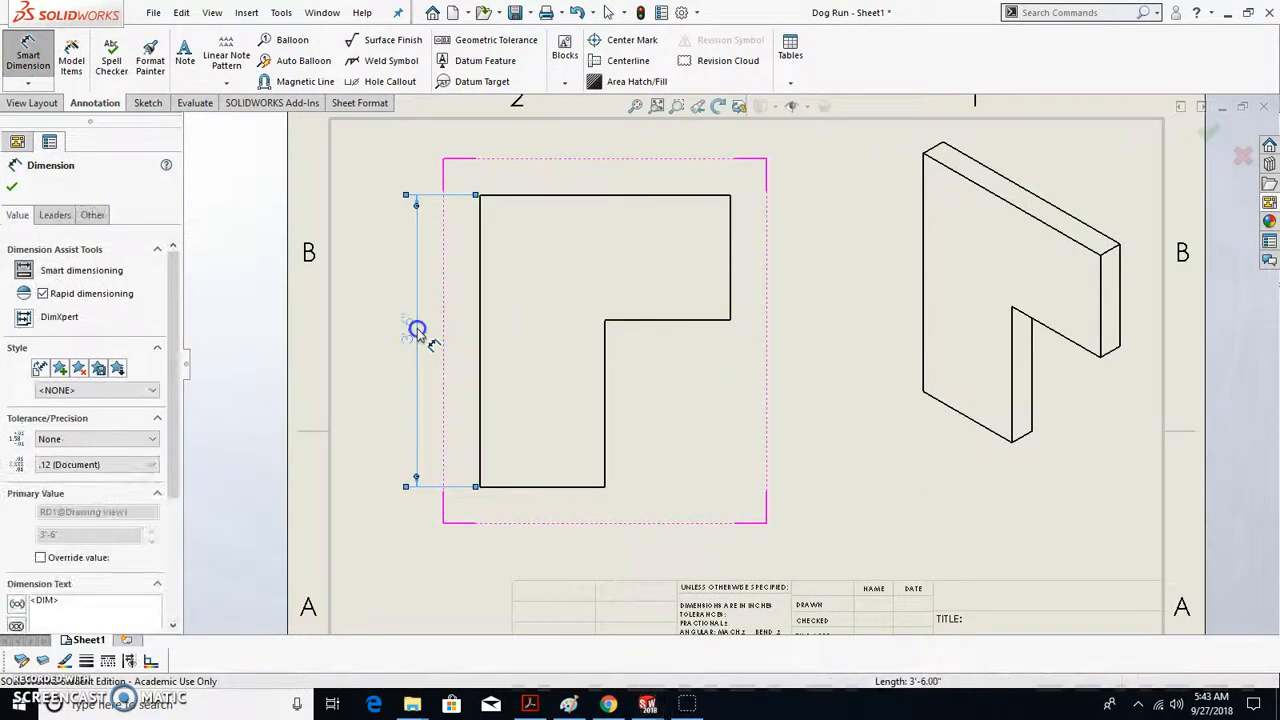